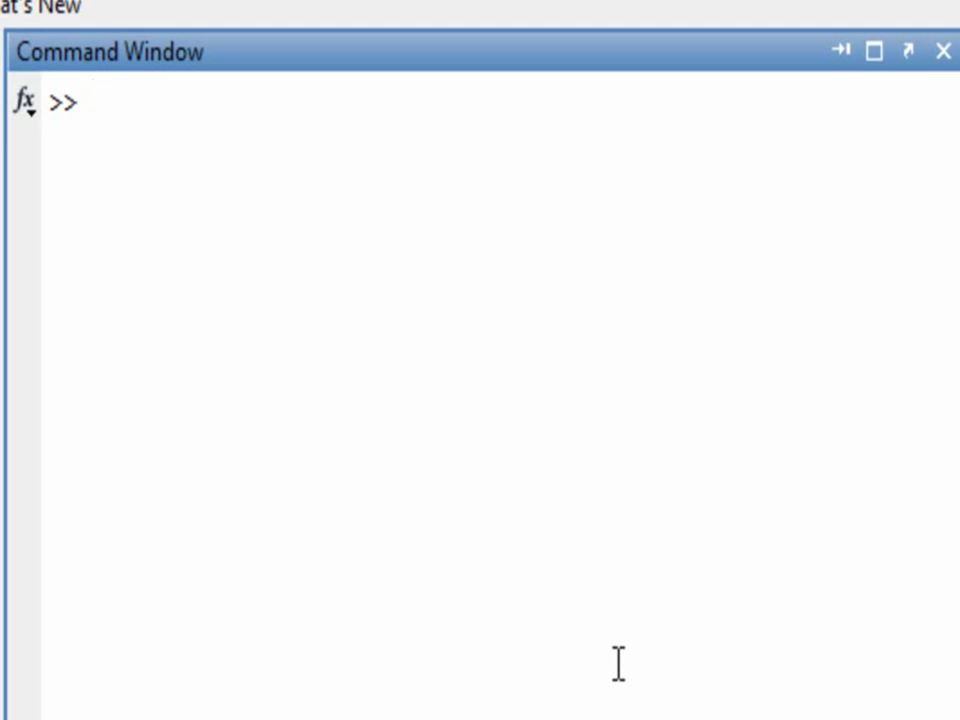
Define a = 5*[randn(500,1)+5, randn(500,1)+5]; as a 500-point two-column cluster
text(a = )
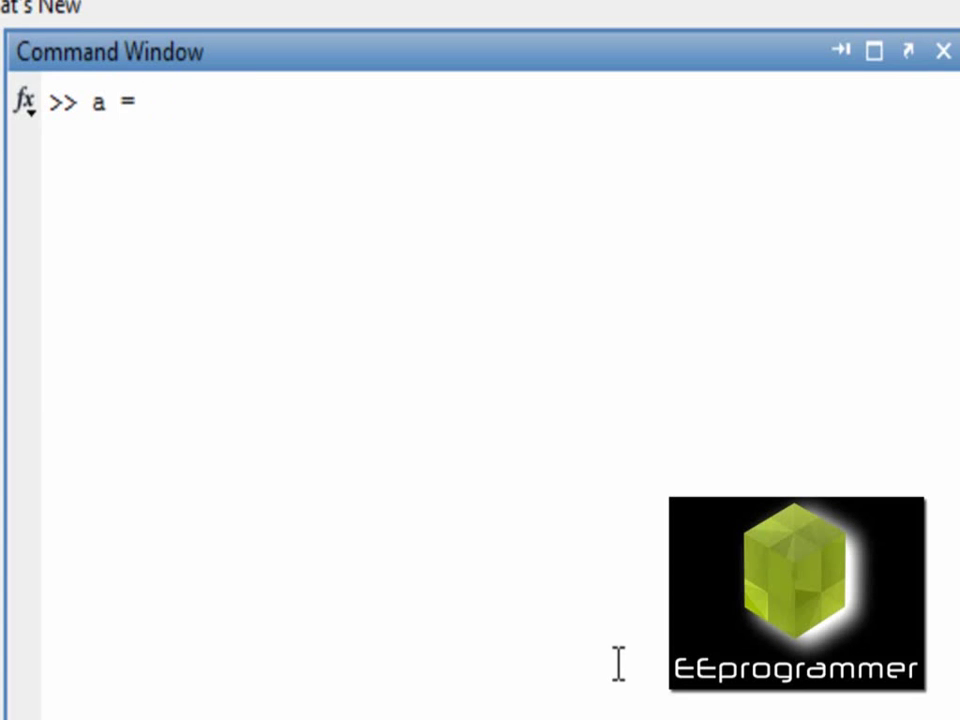
text(5)
text(*)
text([])
text(r)
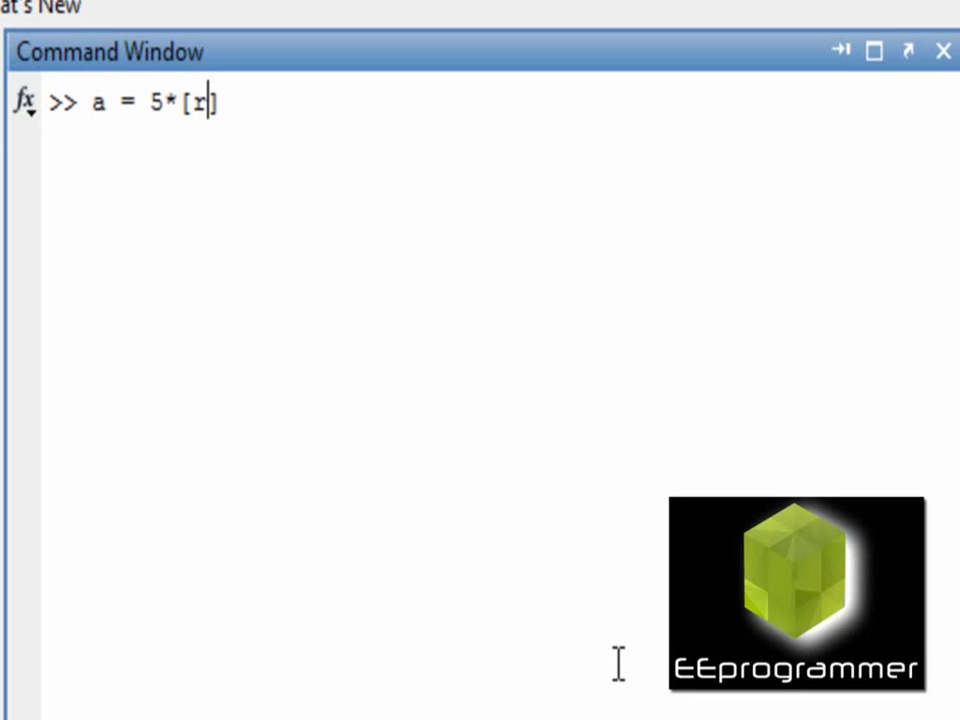
text(andn)
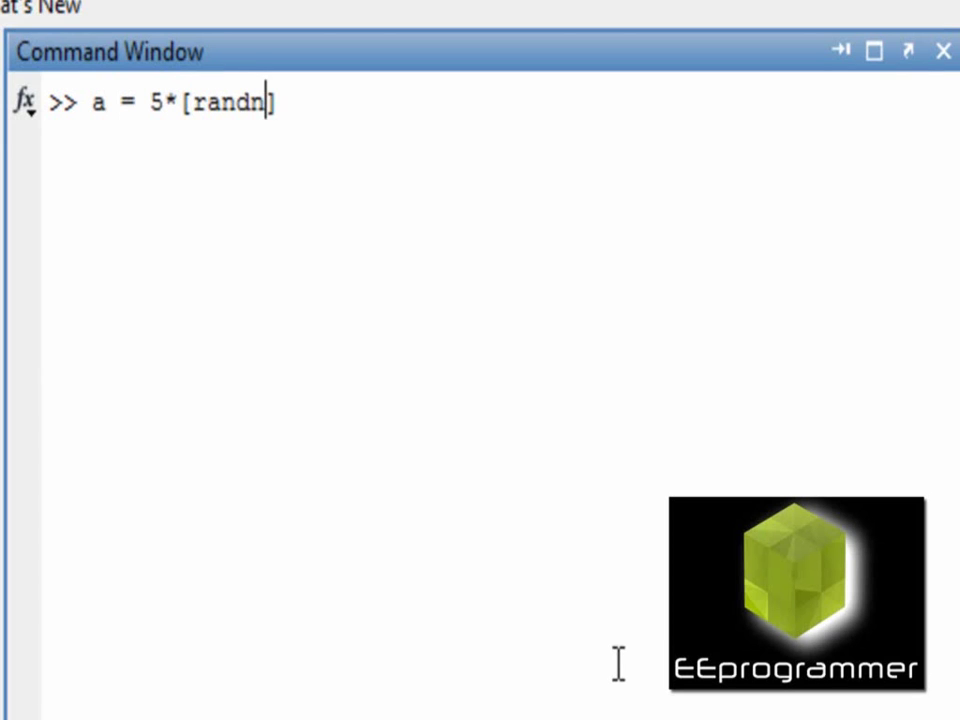
text(())
key(Left)
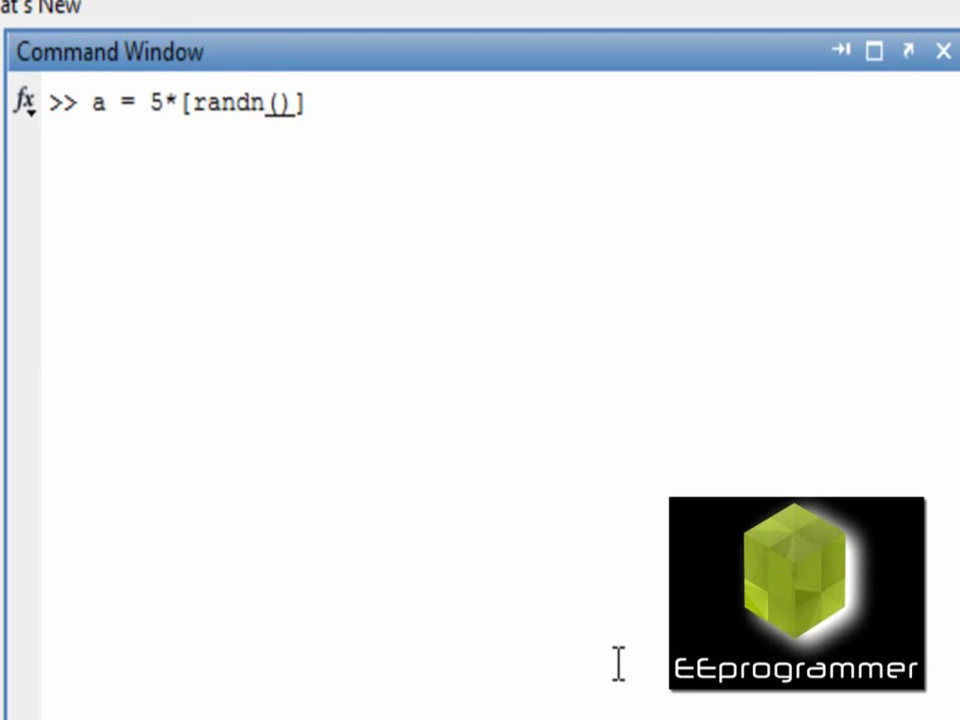
text(500,1)
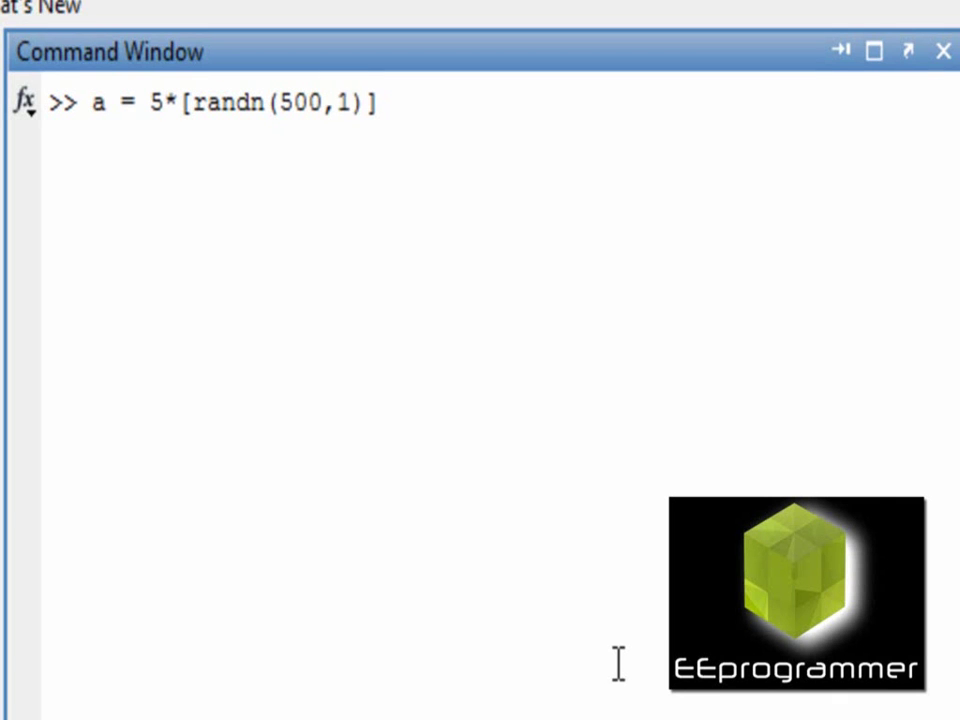
key(Right)
text(+5)
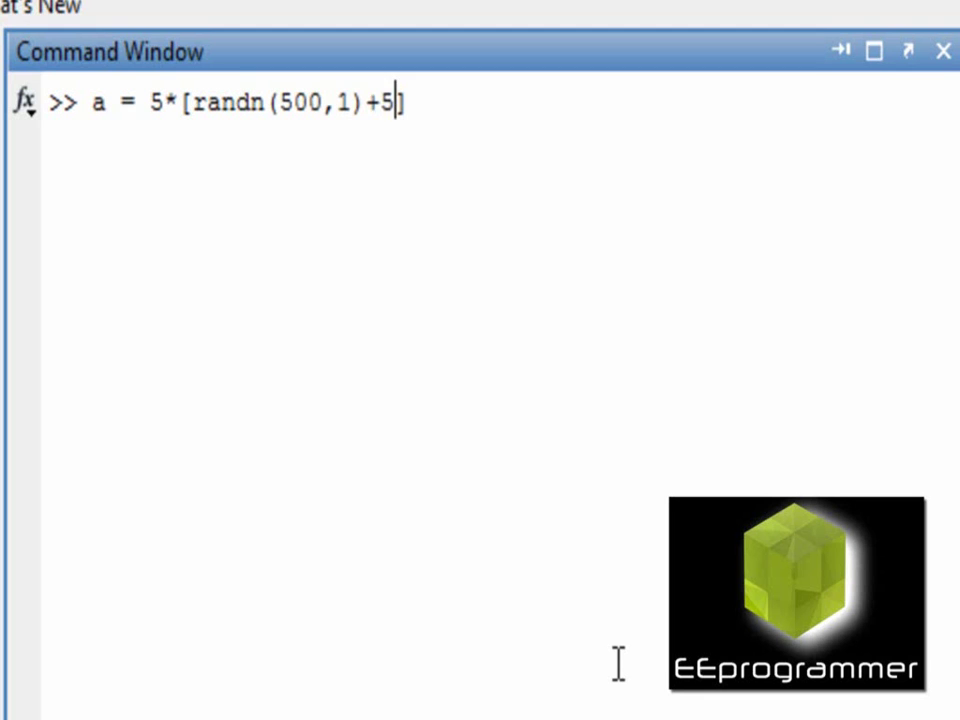
key(shift+Left)
key(shift+Left)
key(shift+Left)
key(shift+Left)
key(shift+Left)
key(shift+Left)
key(shift+Left)
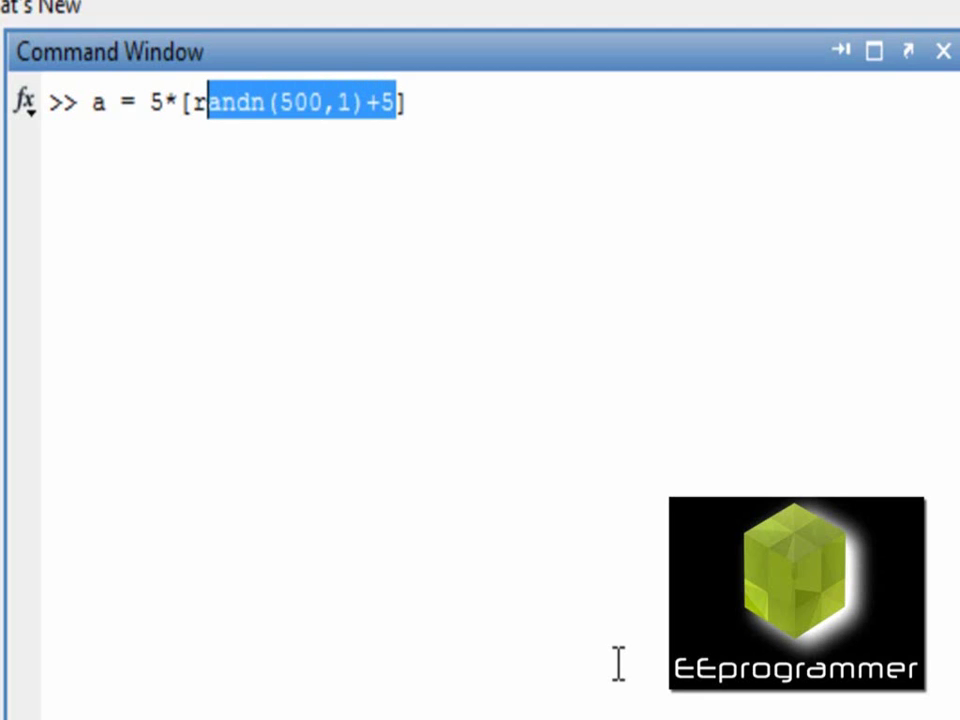
key(shift+Left)
key(ctrl+c)
key(Right)
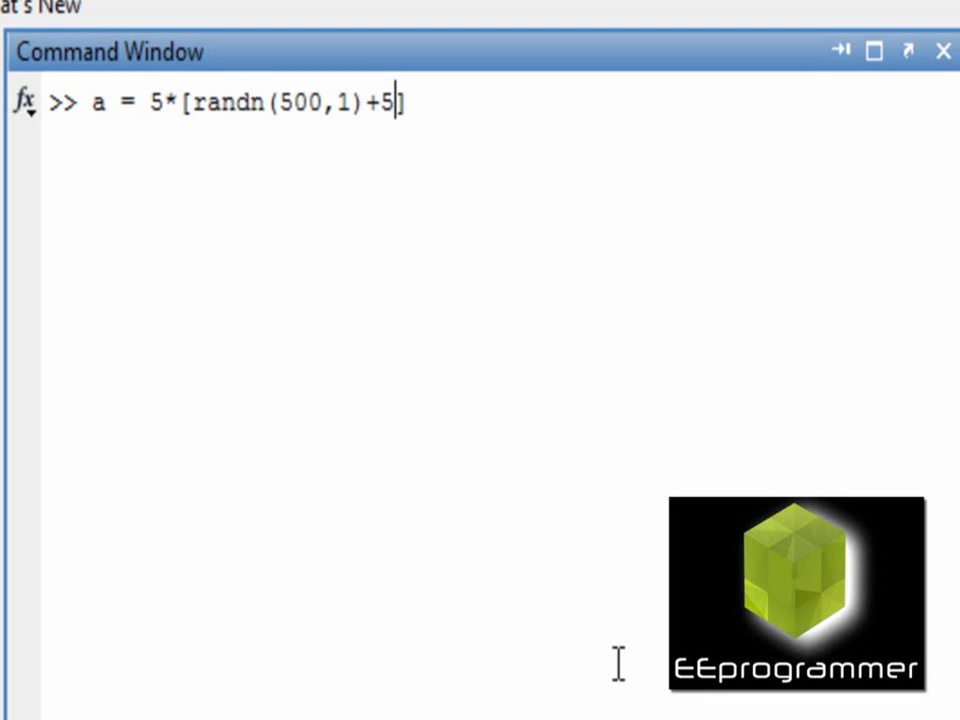
text(,)
key(ctrl+v)
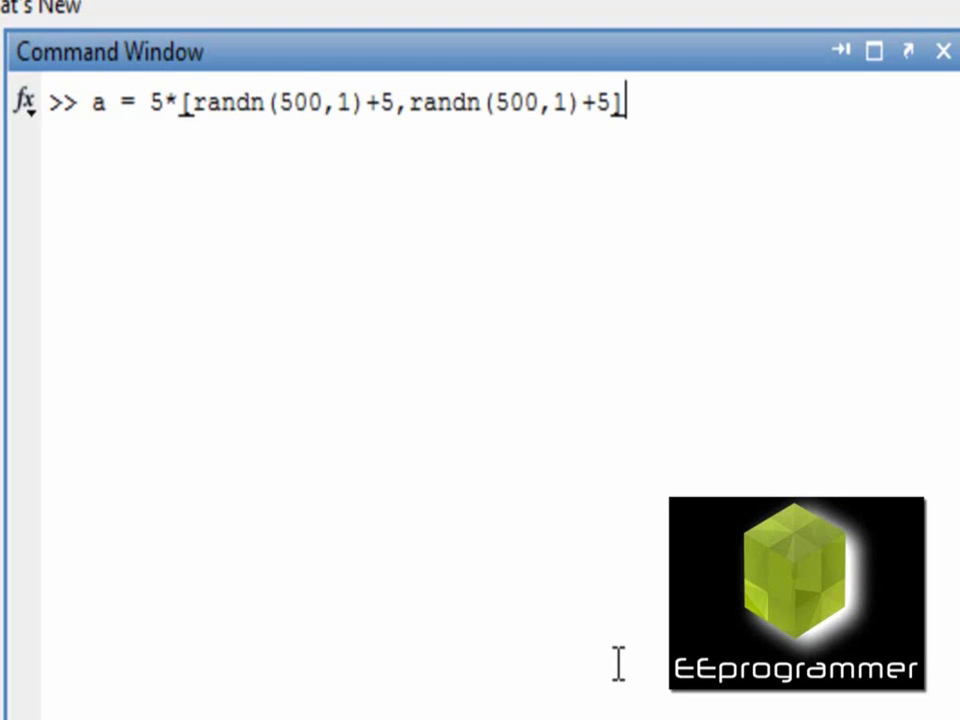
text(;)
key(Return)
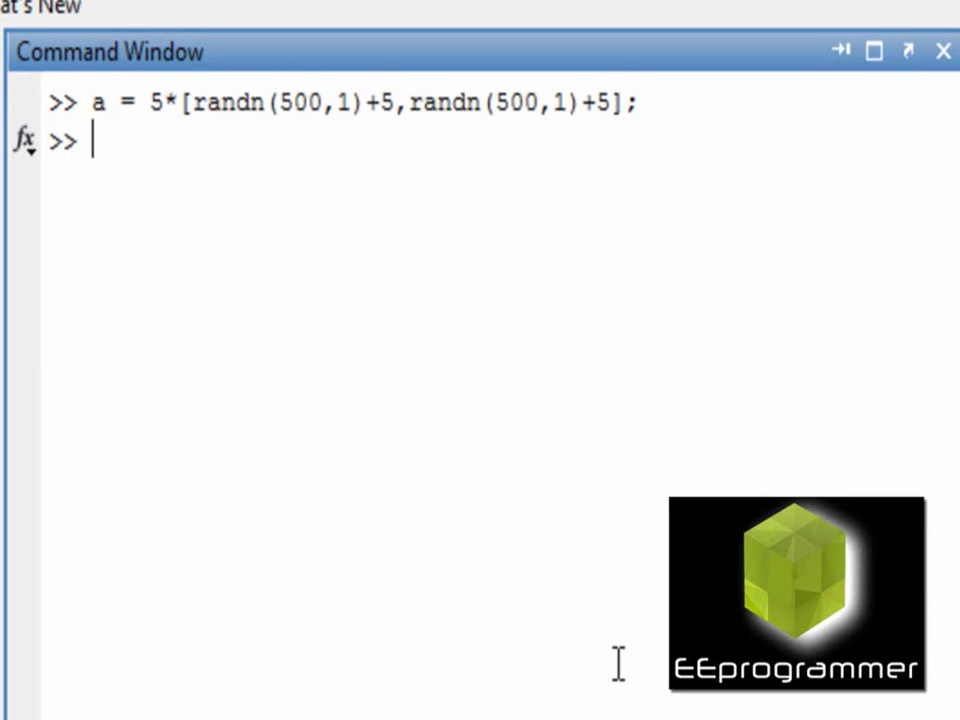
Define cluster b like a but with the second column offset changed to -5
key(Up)
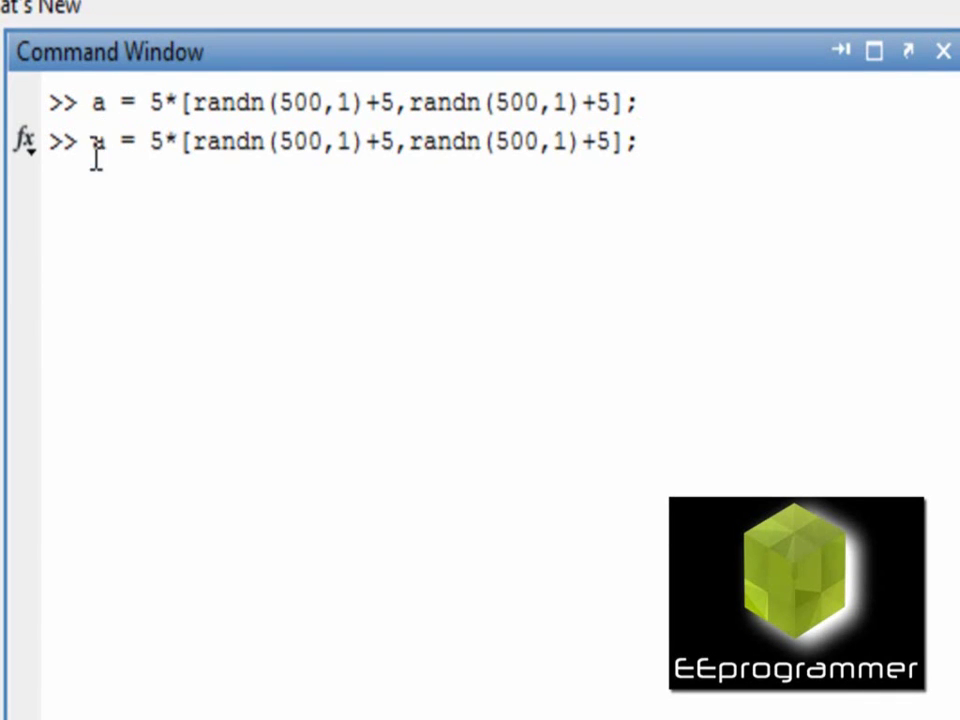
drag(92, 156, 106, 160)
text(b)
drag(596, 148, 584, 148)
text(-)
click(661, 156)
key(Return)
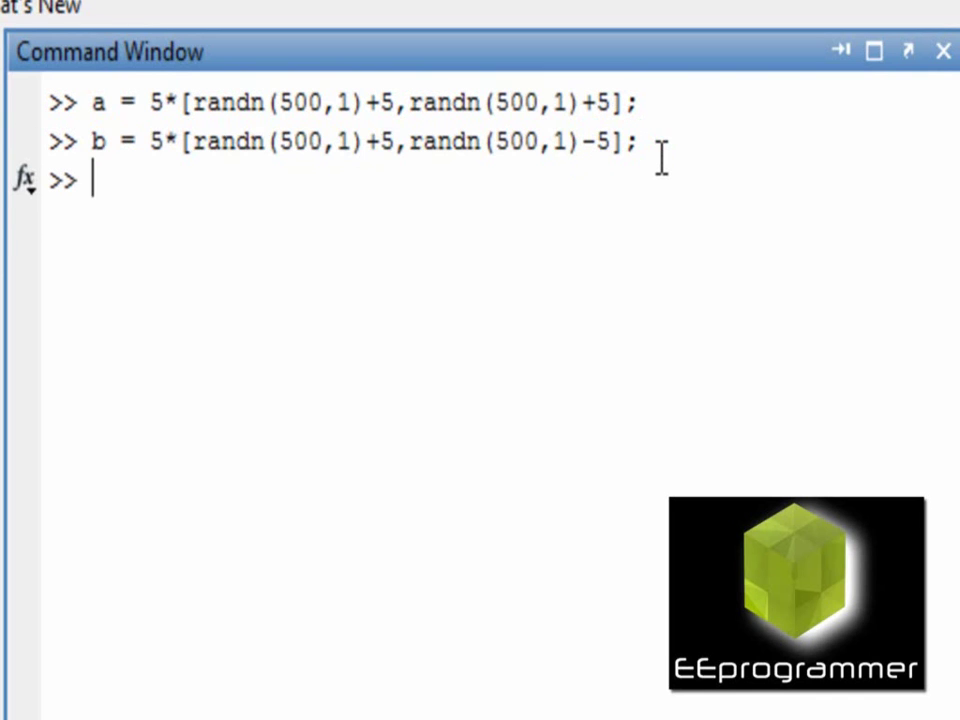
Define cluster c with the first column offset -5 and the second +5
key(Up)
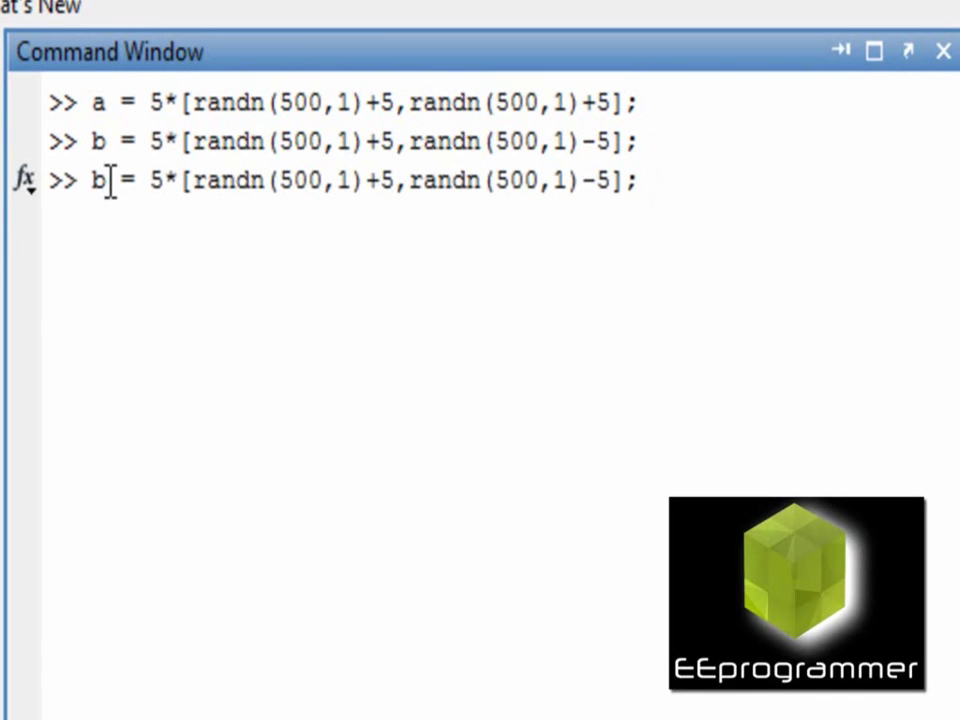
double_click(99, 180)
text(c)
double_click(99, 180)
text(c)
drag(359, 180, 380, 180)
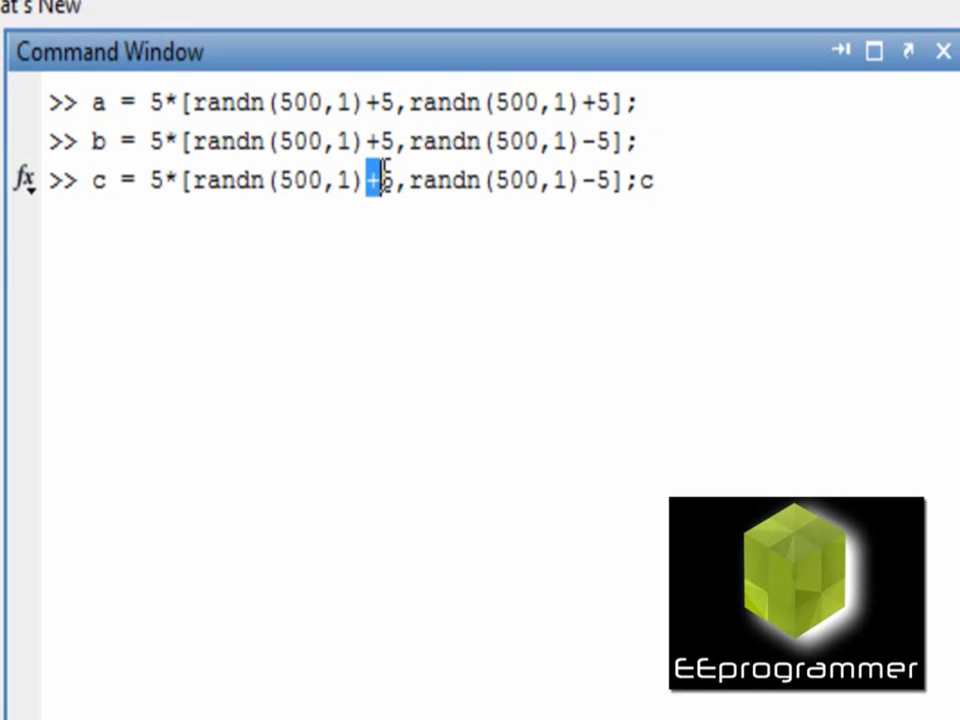
text(-)
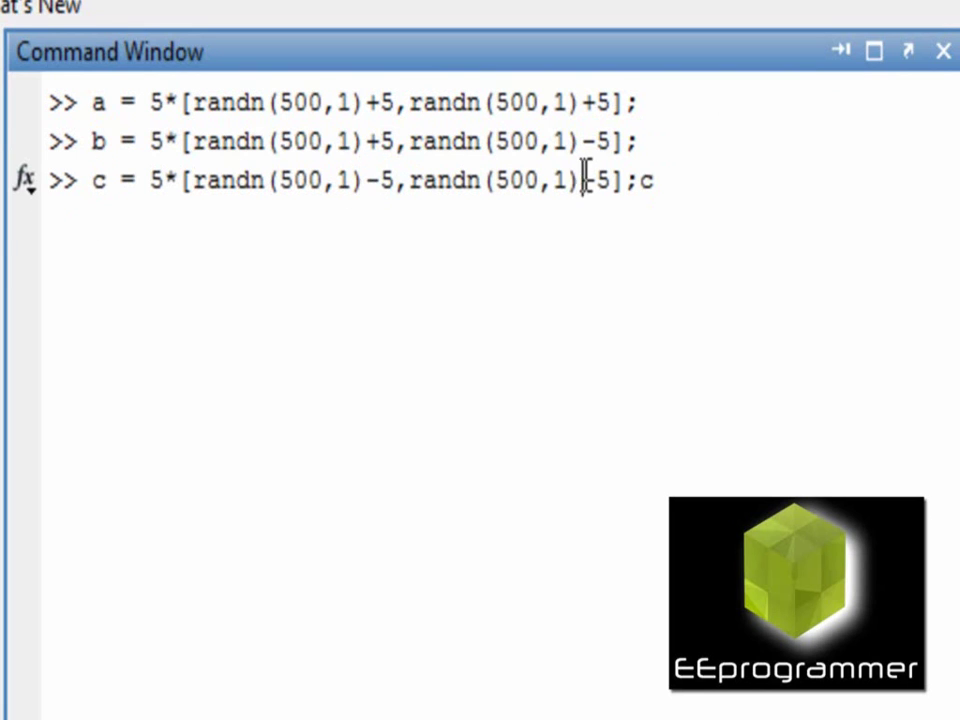
drag(583, 180, 597, 182)
text(+)
click(710, 181)
key(BackSpace)
key(BackSpace)
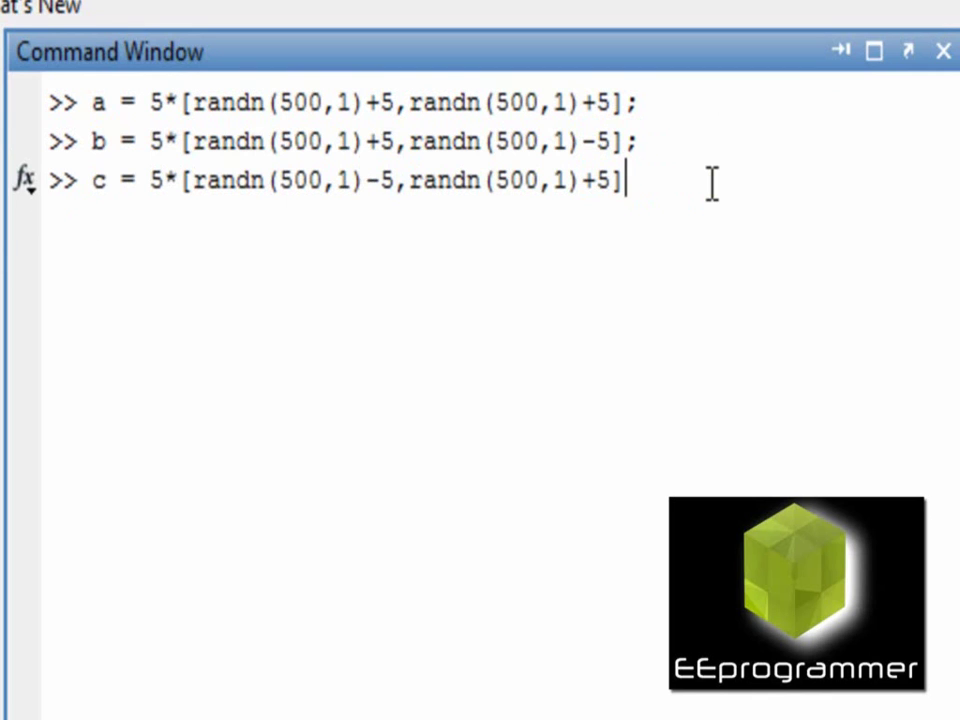
text(;)
key(Return)
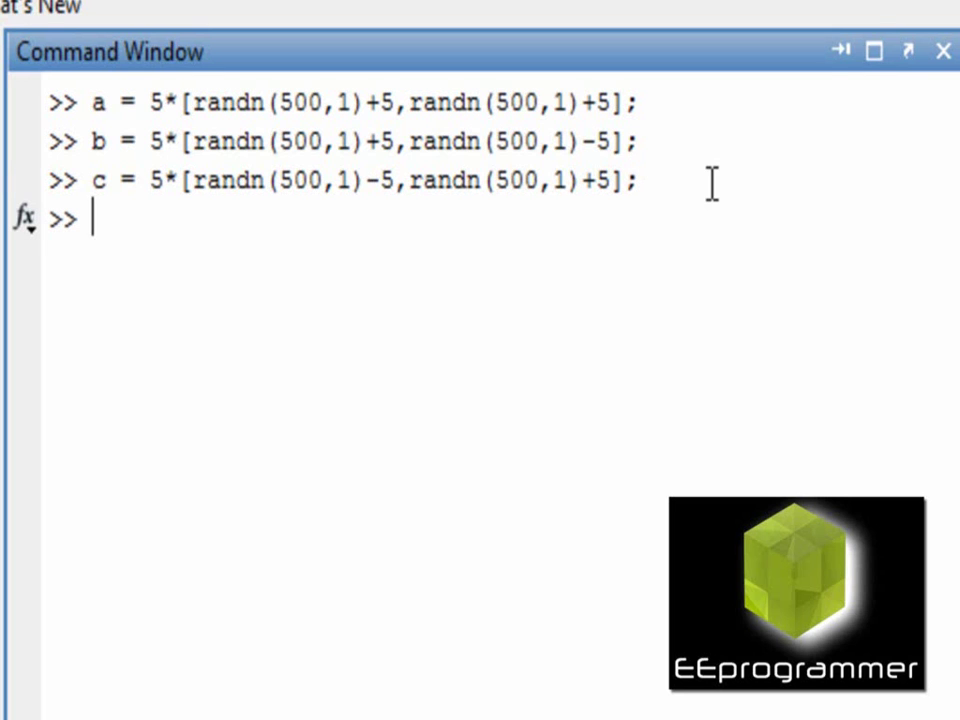
Define cluster d with both column offsets set to -5
key(Up)
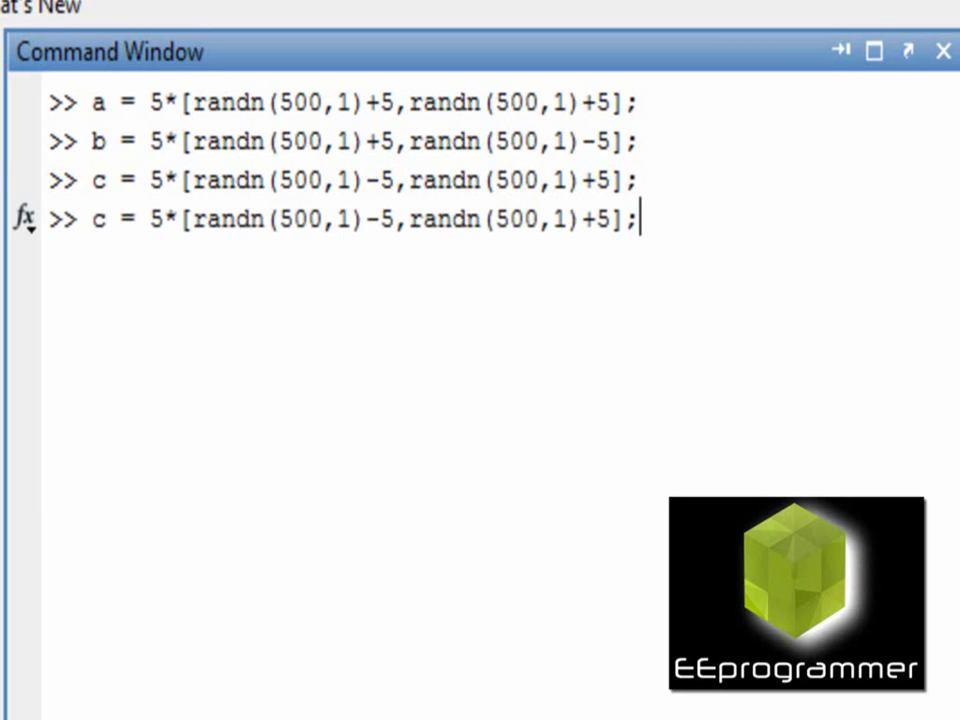
double_click(100, 220)
text(d)
drag(600, 220, 588, 222)
text(-)
click(647, 228)
key(Return)
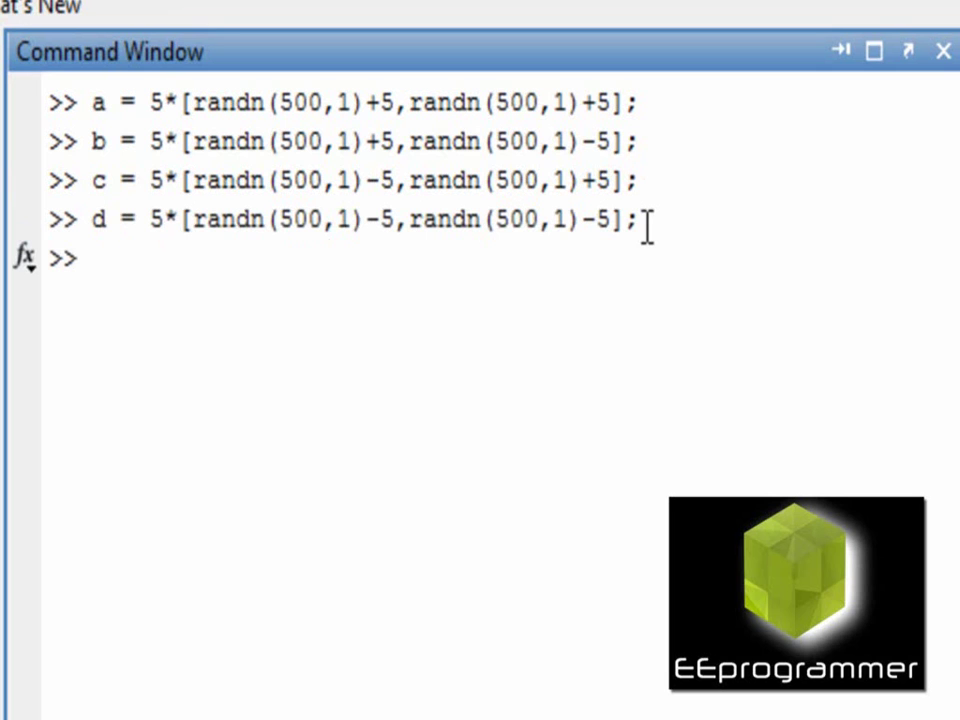
Define cluster e with both offsets removed, centred at the origin
key(Up)
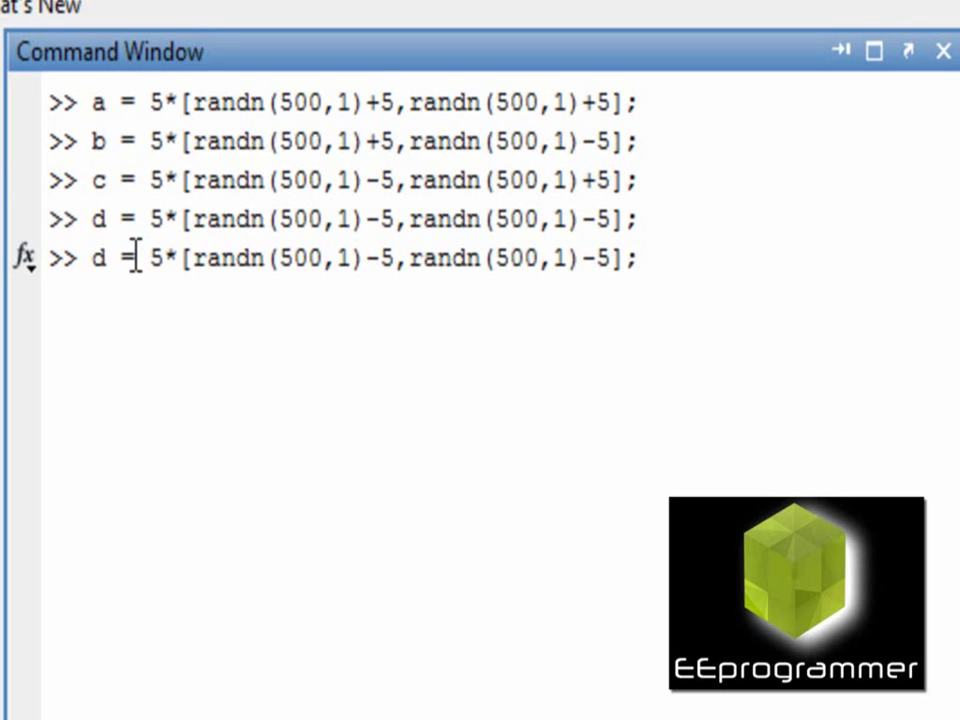
double_click(100, 257)
text(e)
drag(384, 263, 368, 265)
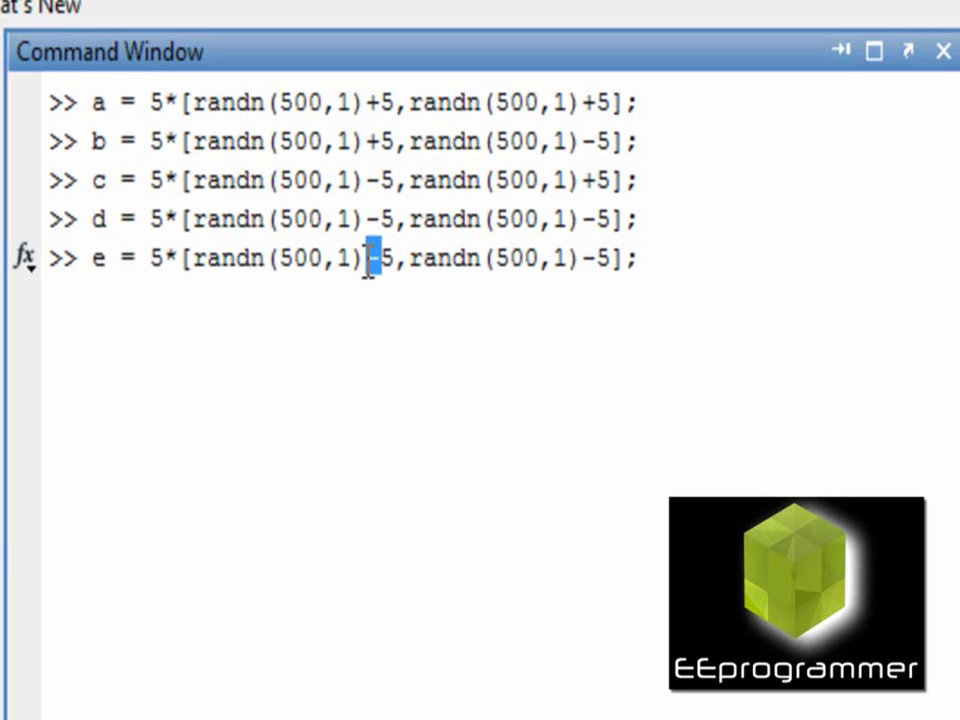
key(Delete)
key(Delete)
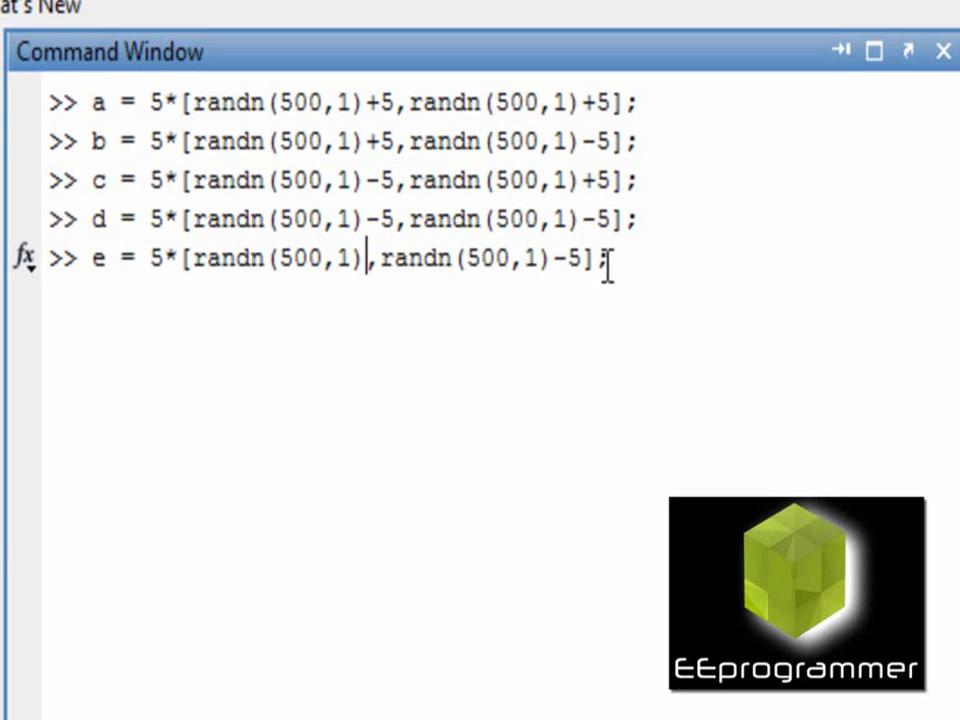
click(587, 262)
key(BackSpace)
key(BackSpace)
click(629, 265)
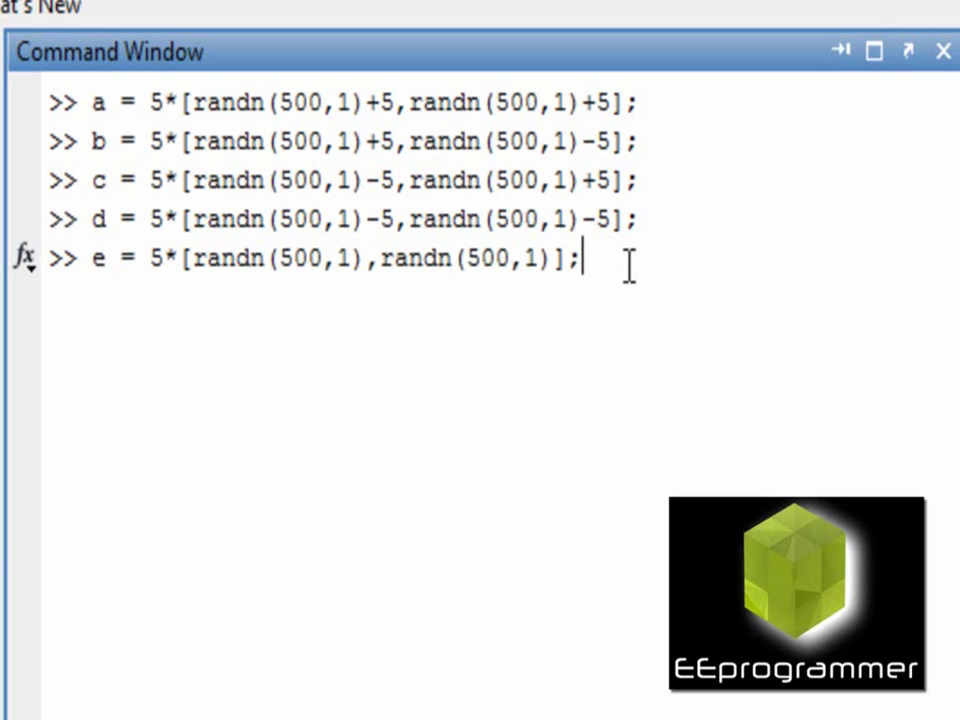
key(Return)
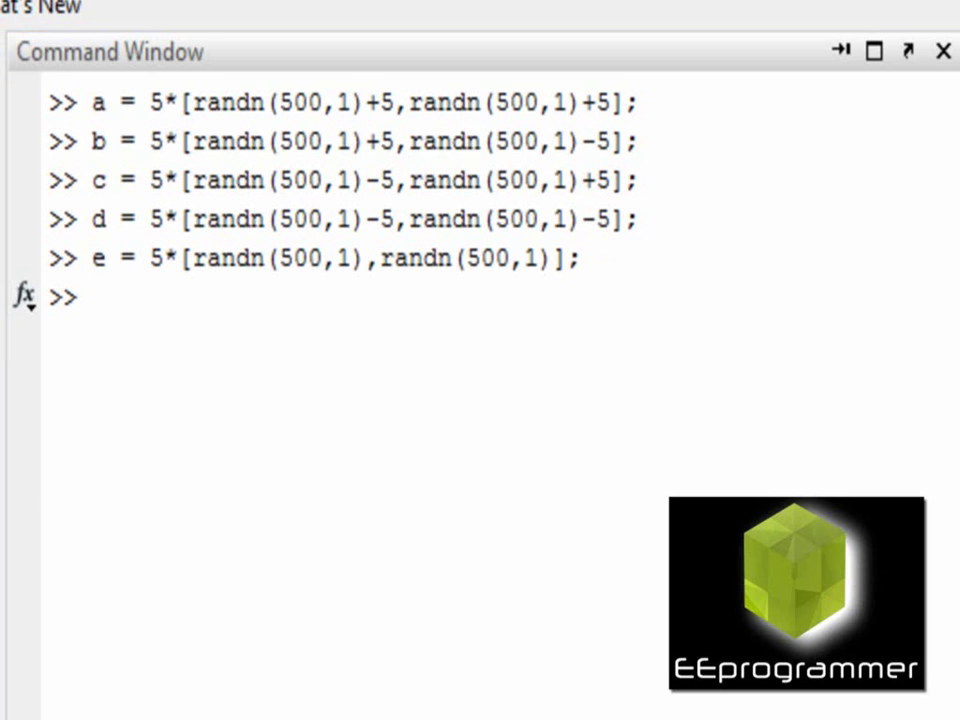
Run all_data = [a;b;c;d;e];, check size(all_data) shows 2500 by 2, then clc
text(all_data = [a;b;c;d;e];)
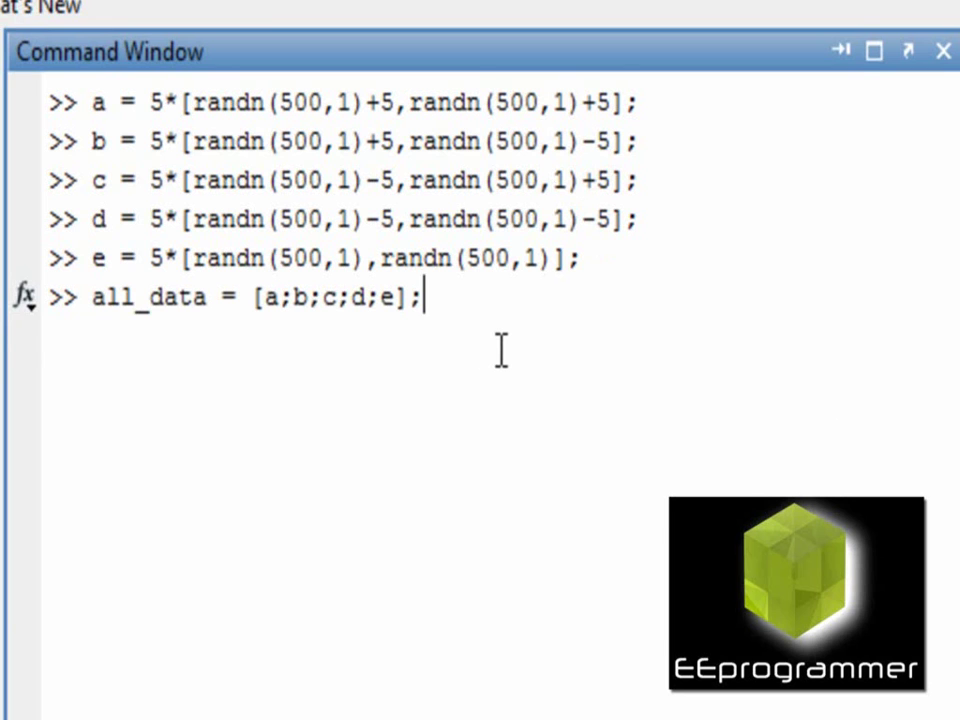
key(Return)
text(size)
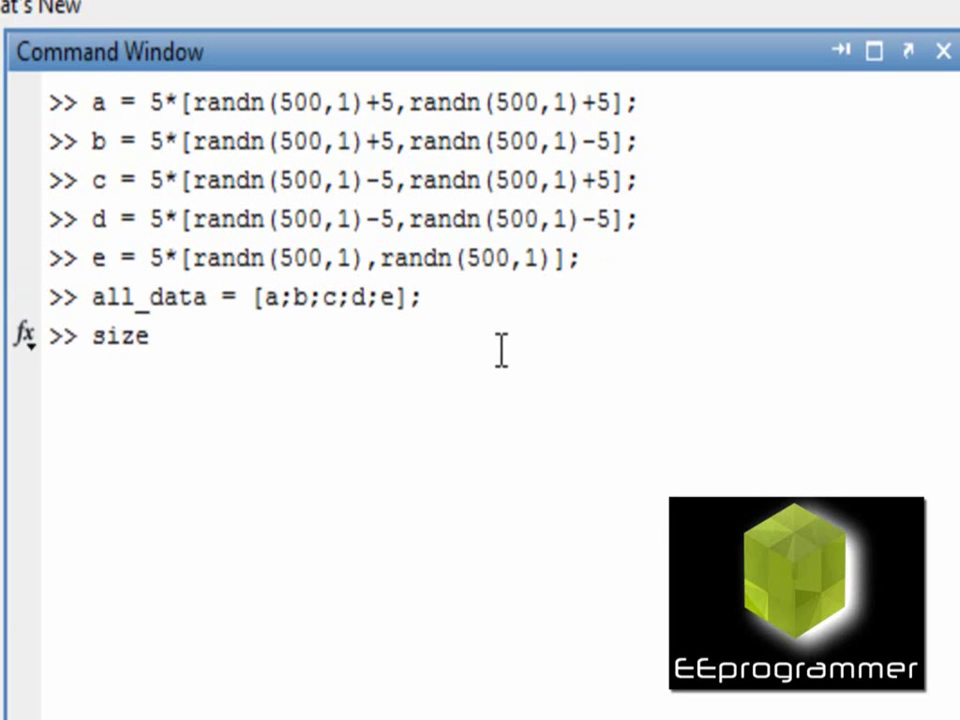
text(()
text(a)
text(ll_data)
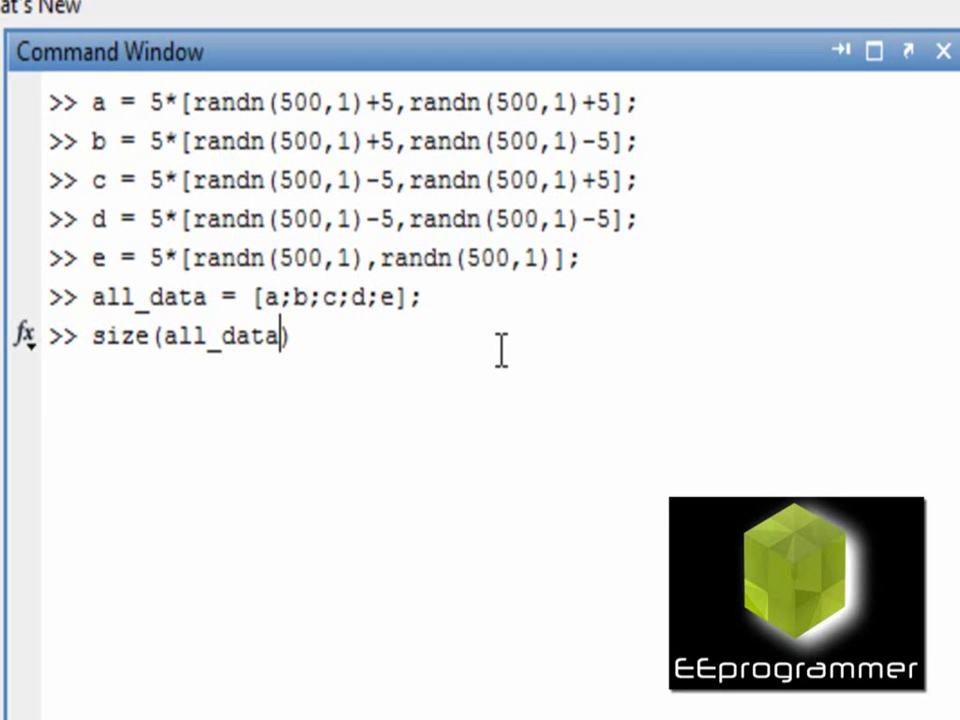
key(Return)
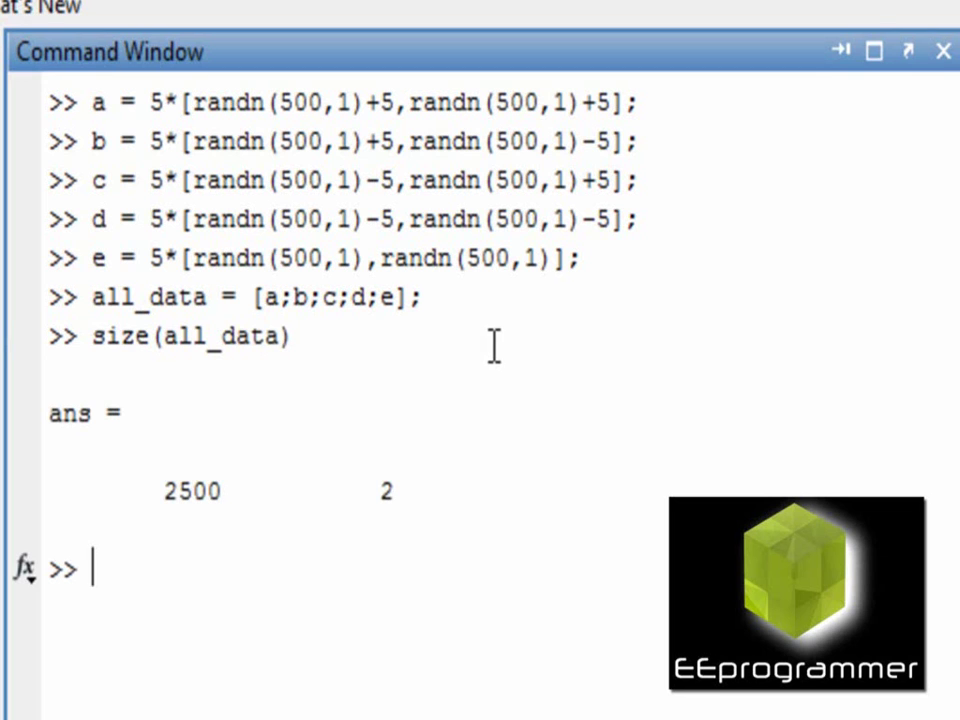
text(cl)
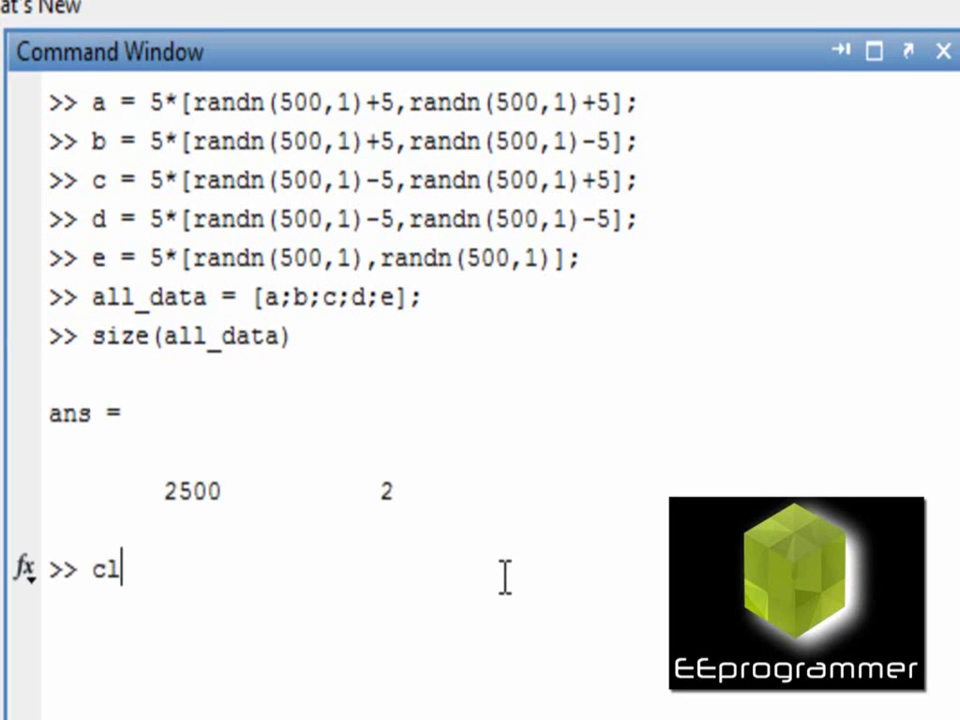
text(c)
key(Return)
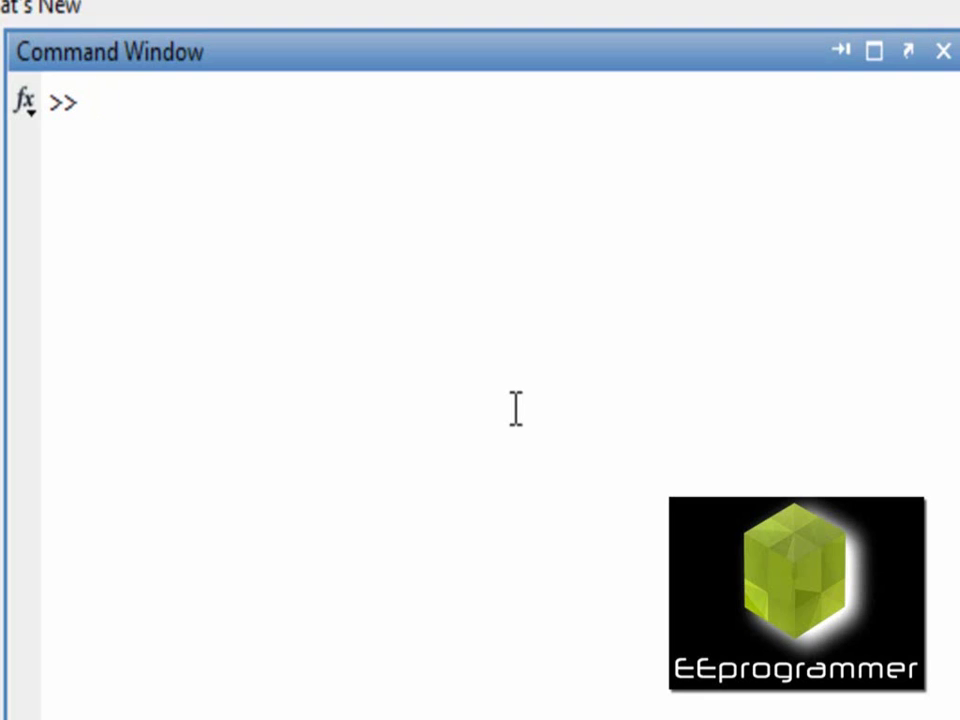
Plot a as dots with hold on, then b, c, d, e in red, green, black and cyan dots
text(plot)
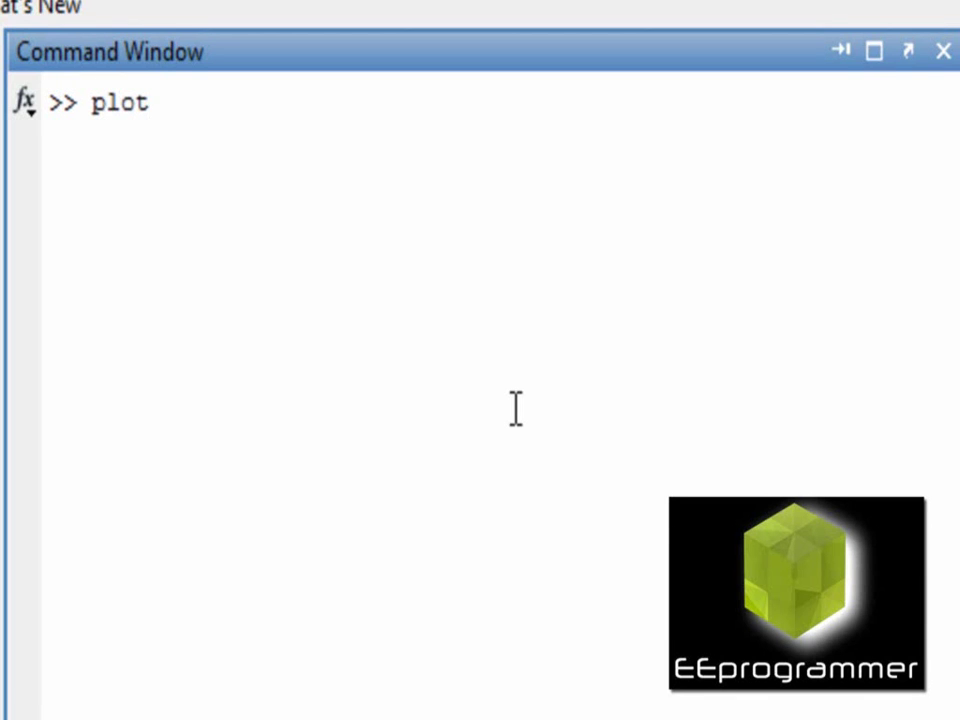
text(()
text(a(:)
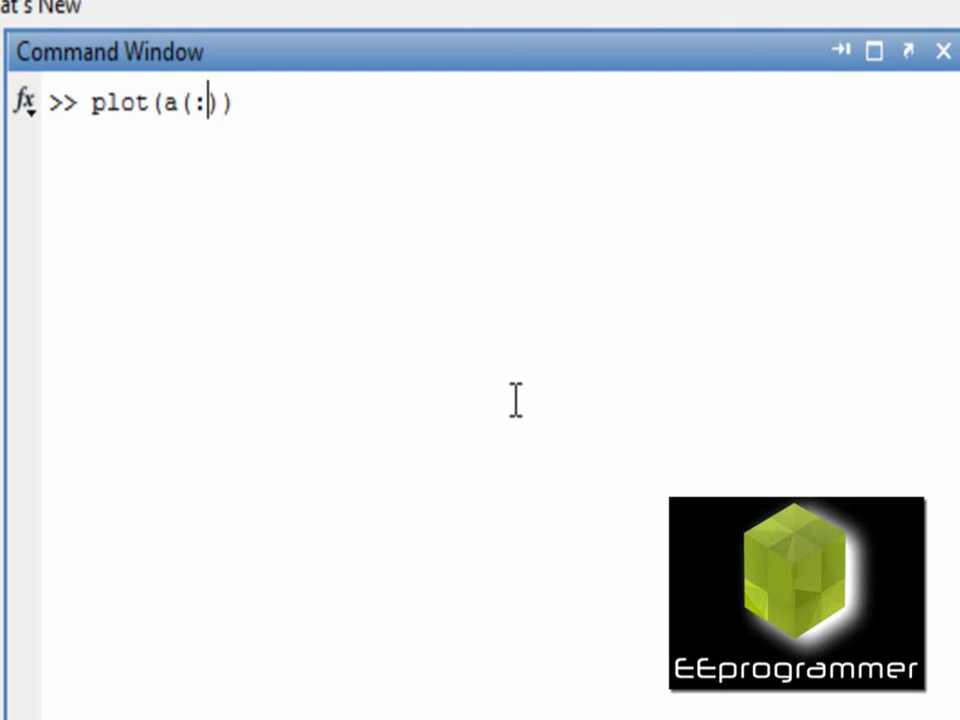
text(,1)
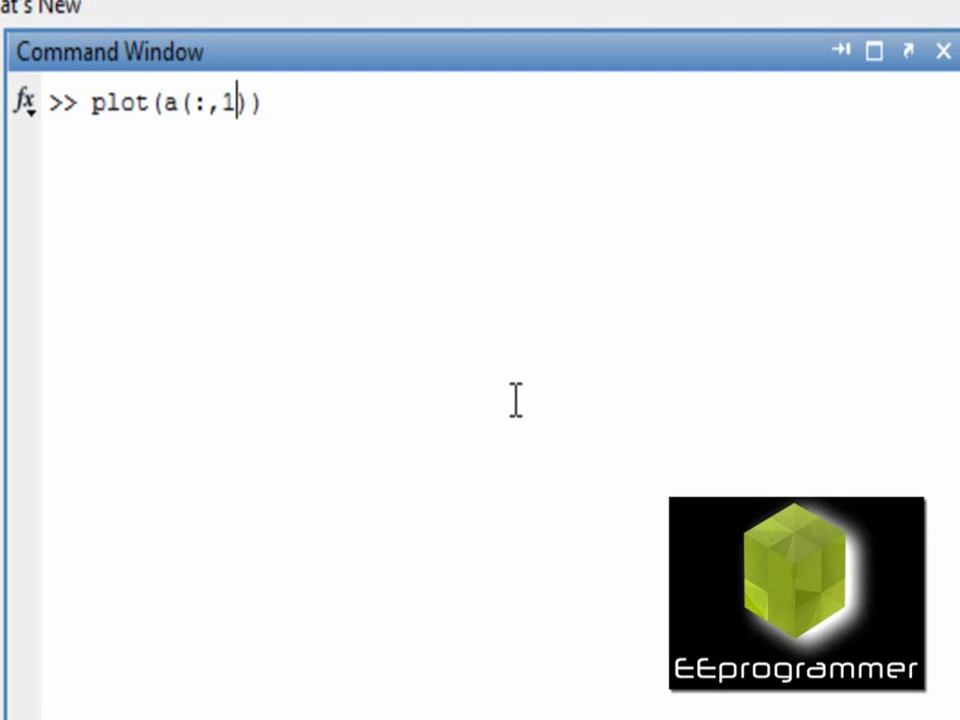
text(),a()
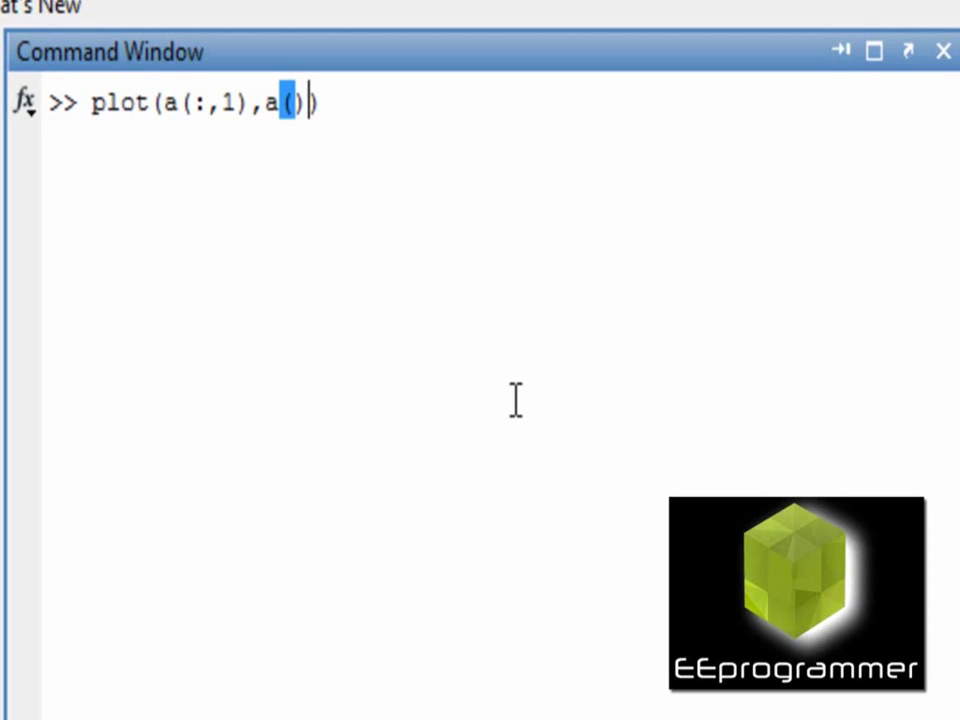
text(:,2))
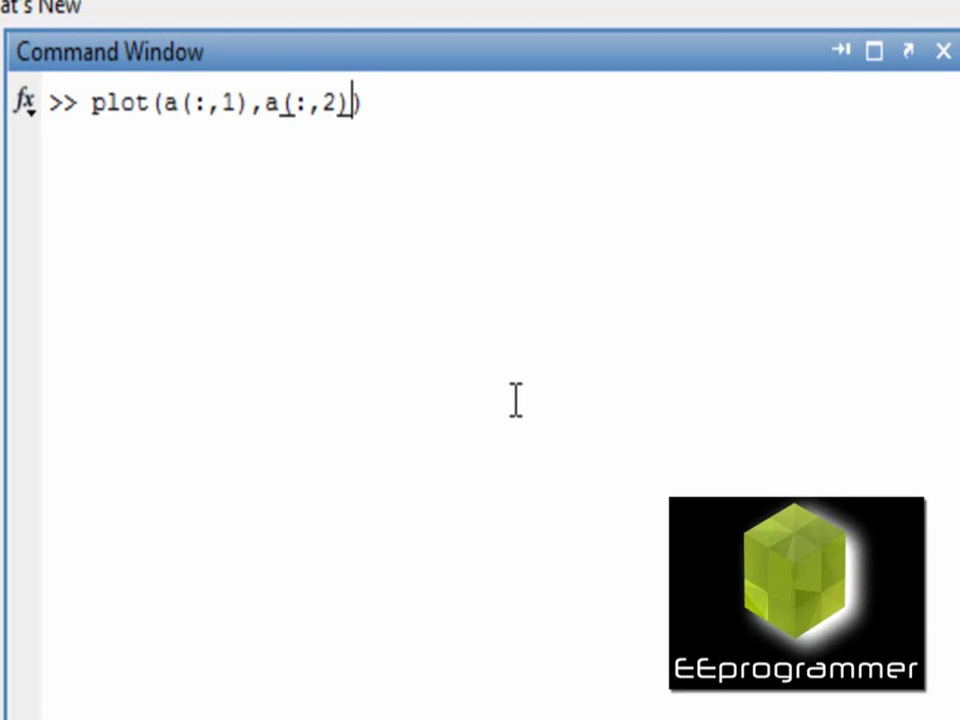
text(,)
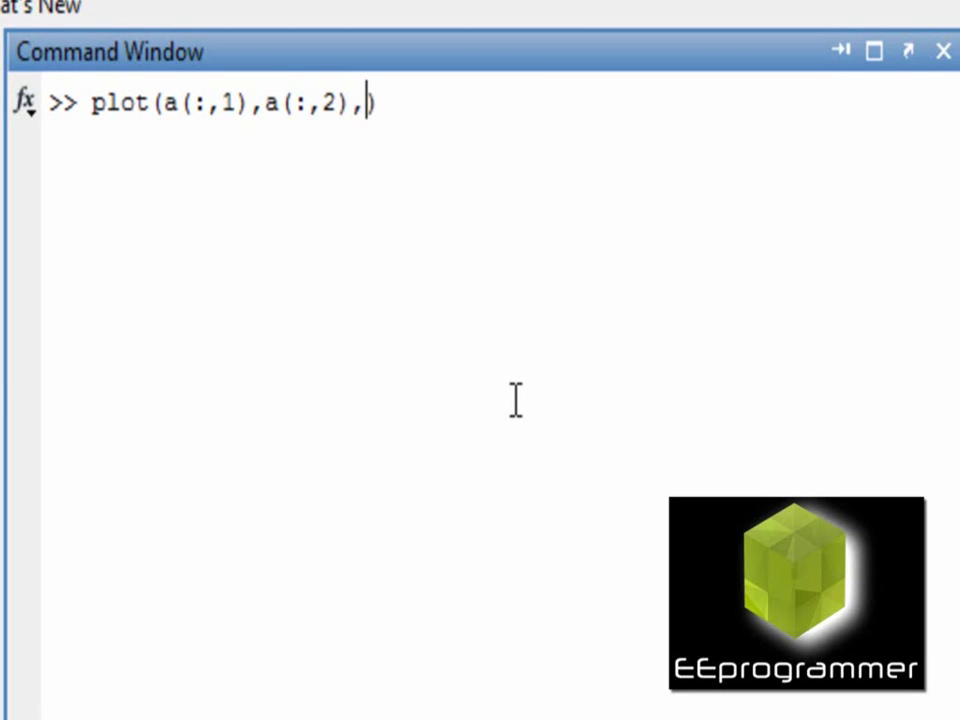
text('')
text(.)
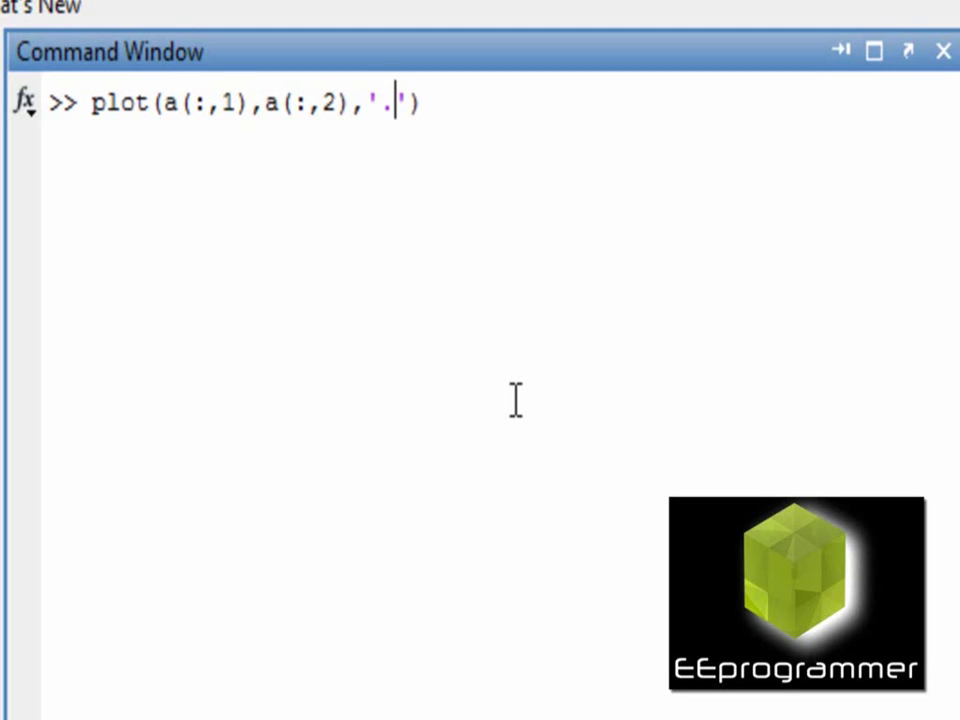
key(End)
text(;)
text(hold on)
key(Return)
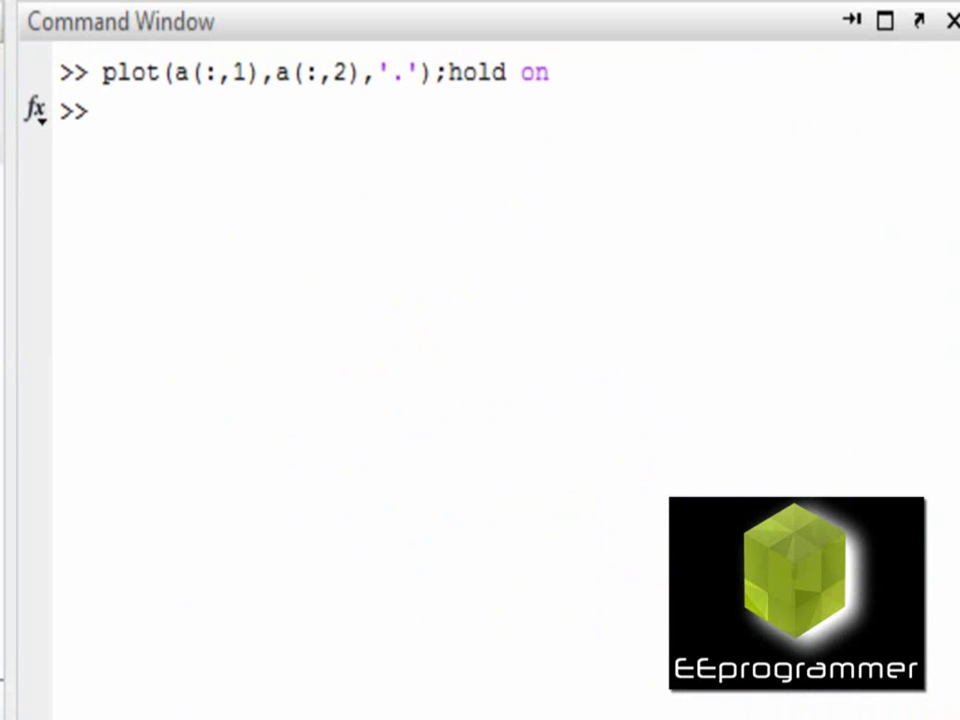
text(plot(b(:,1),b(:,2),'r.'); plot(c(:,1),c(:,2),'g.'); plot(d(:,1),d(:,2),'k.'); plot(e(:,1),e(:,2),'c.');)
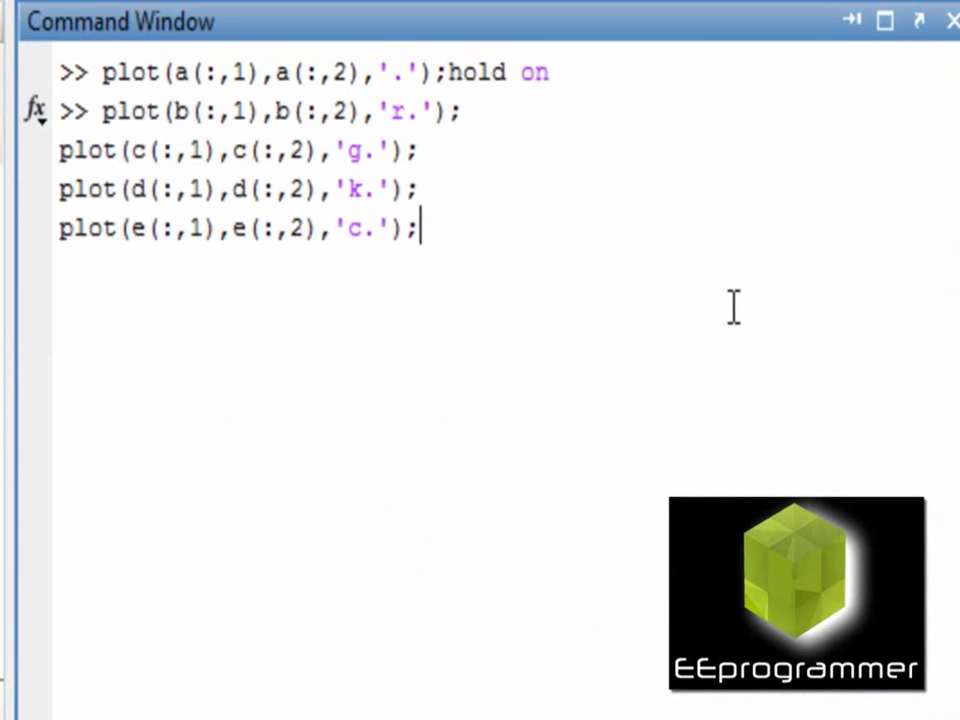
key(Return)
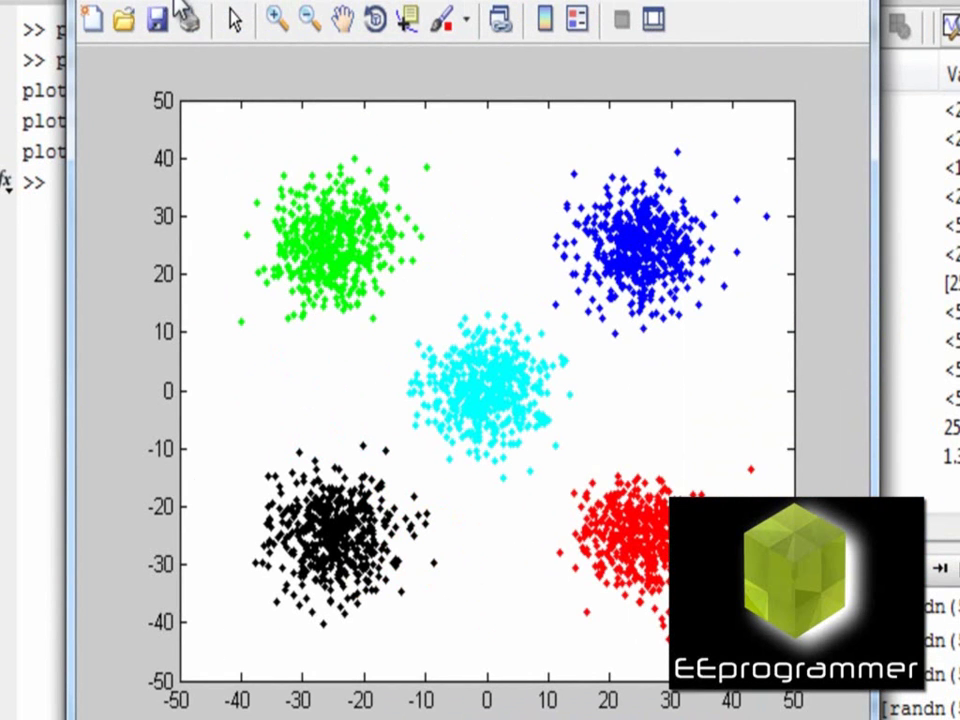
click(108, 6)
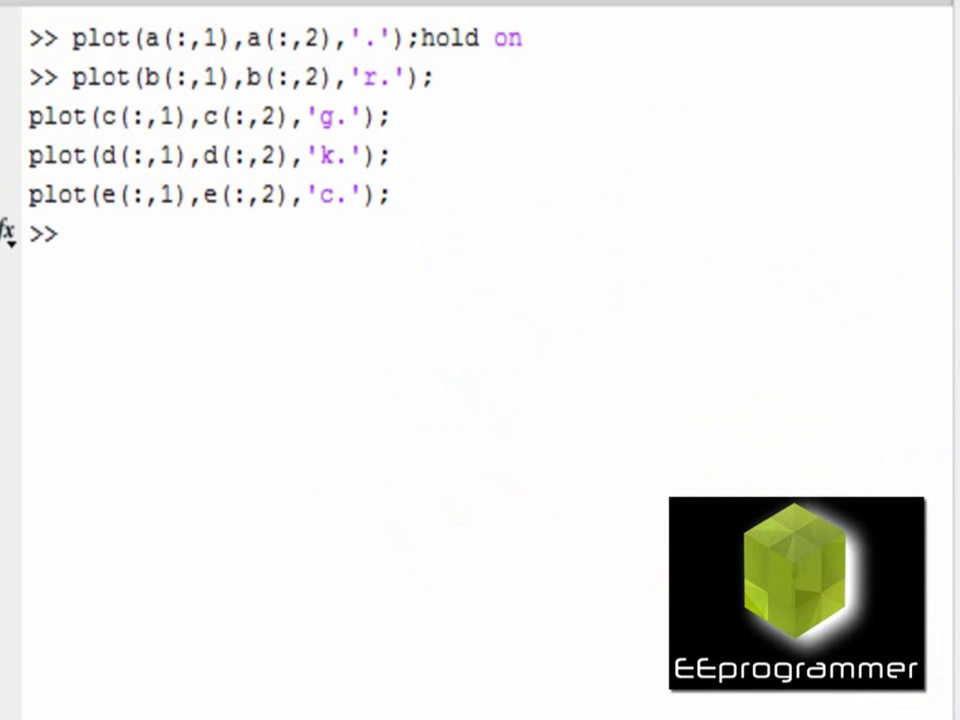
Run IDX = kmeans(all_data, 5); to assign each point one of five clusters
text(IDX = kmeans(all_data, 5);)
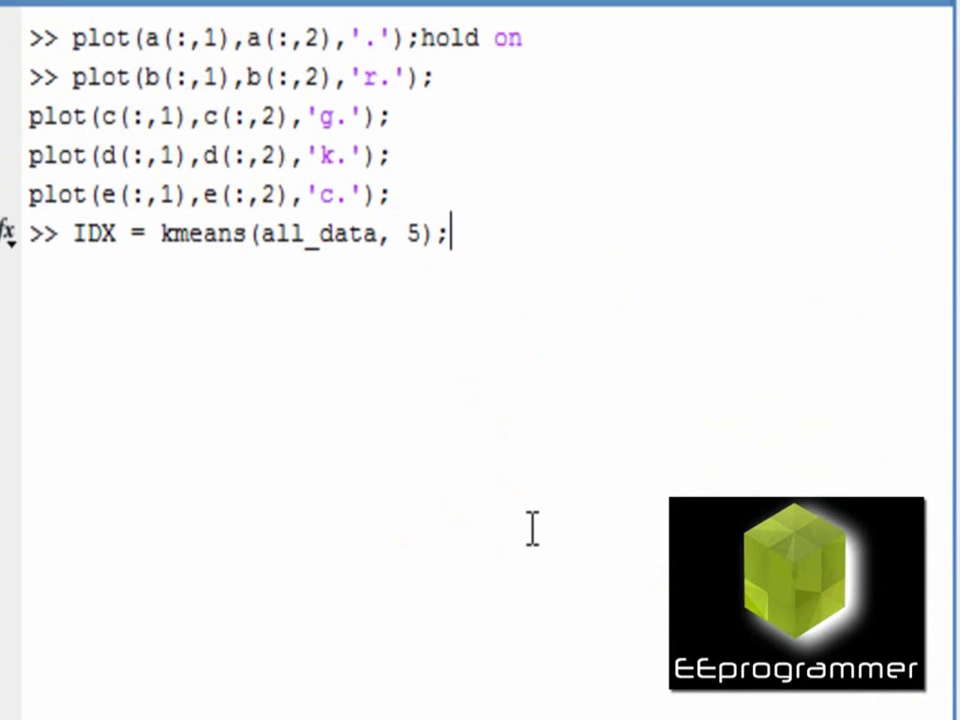
key(Return)
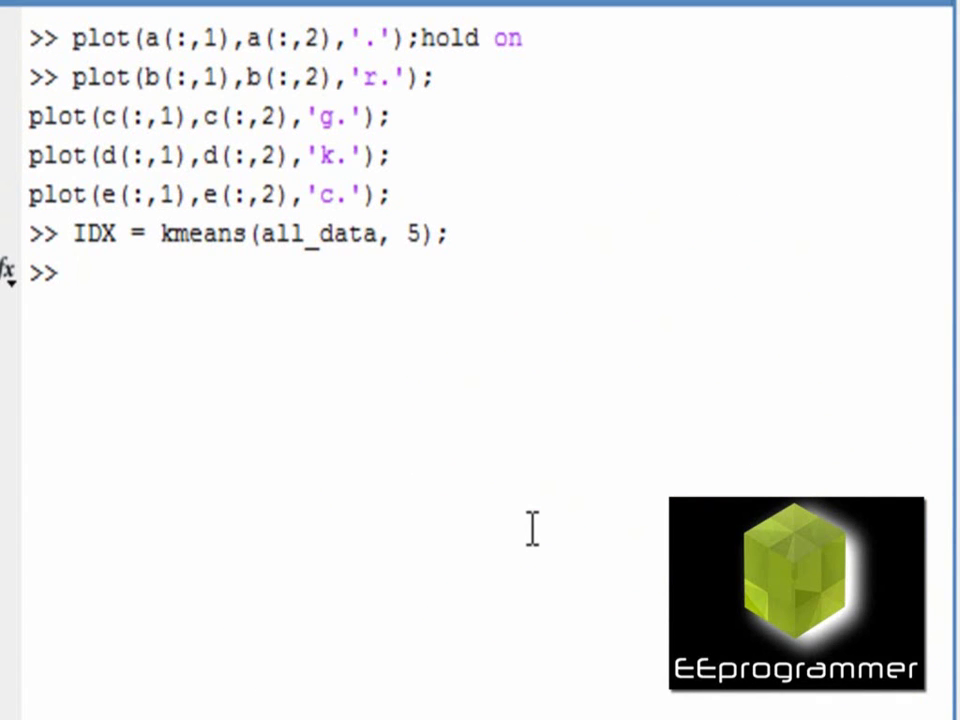
text(rangem)
key(BackSpace)
key(BackSpace)
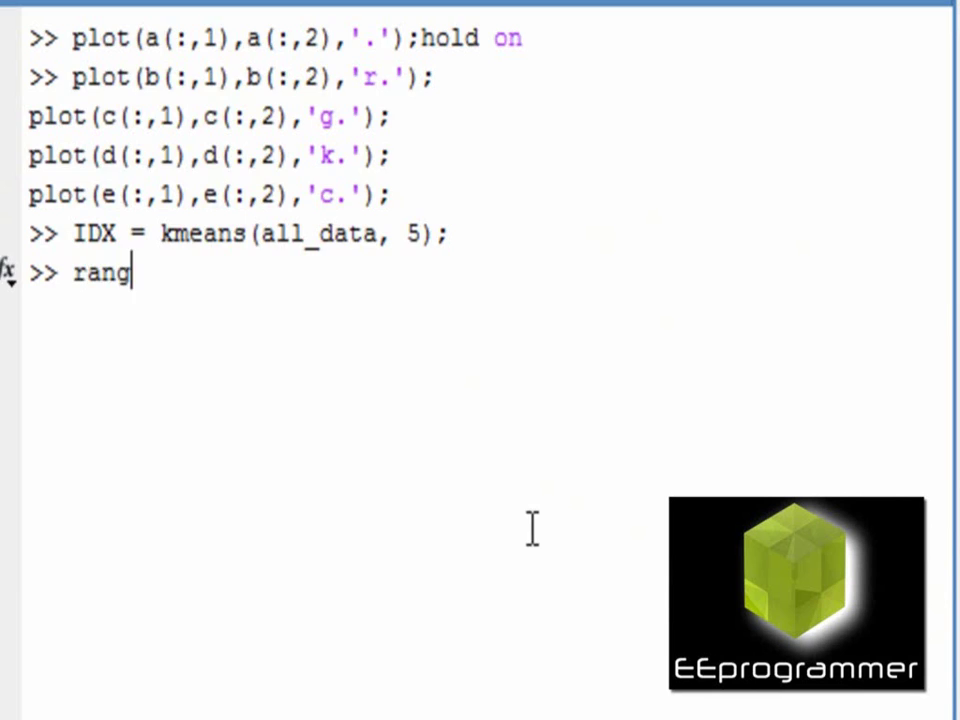
Run a k = 1:2500 loop drawing num2str(IDX(k)) at each all_data point with hold on
text(for )
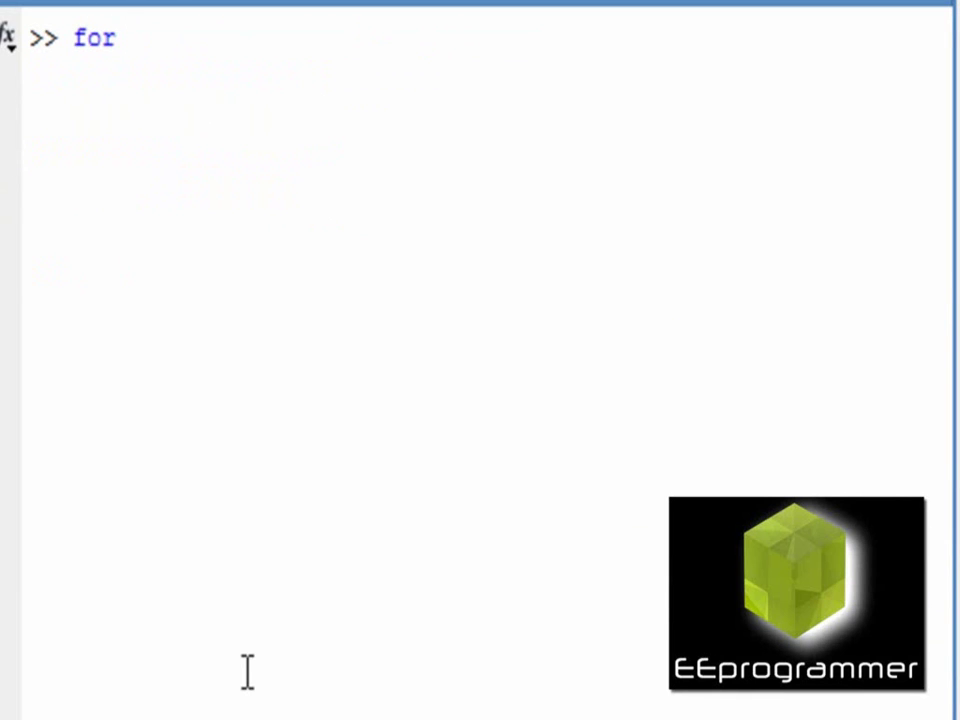
text(k = 1:2)
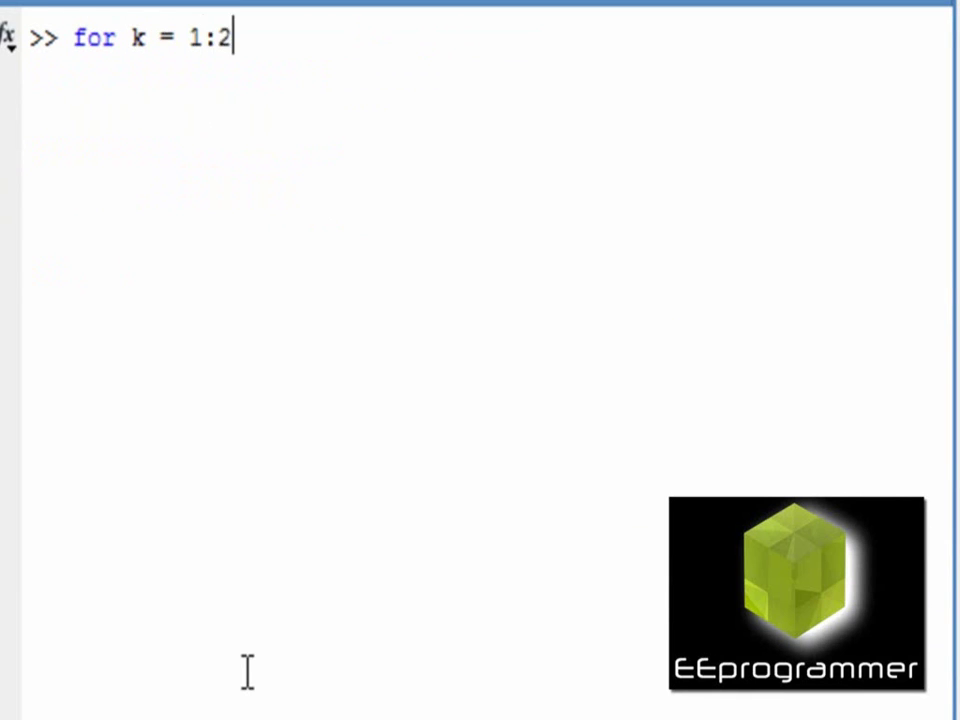
text(500)
key(Return)
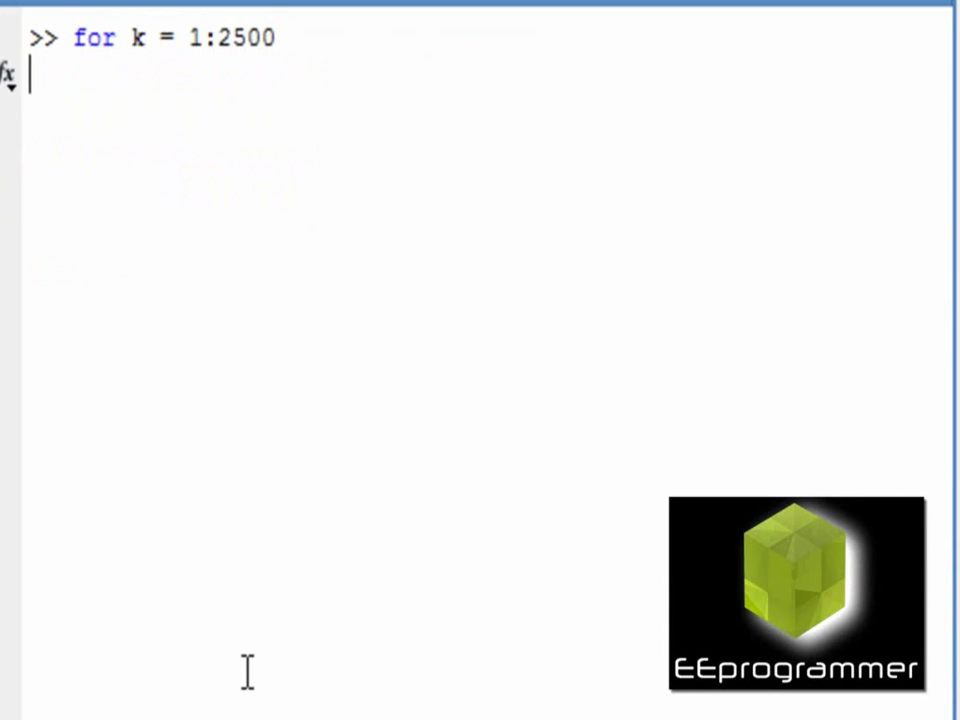
text(text)
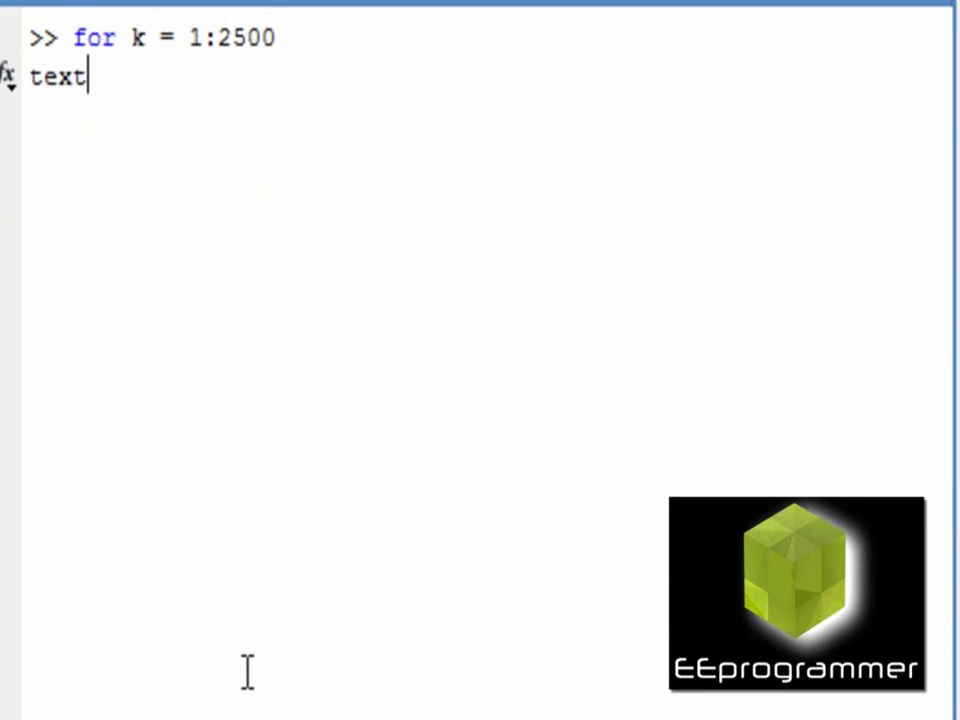
text(()
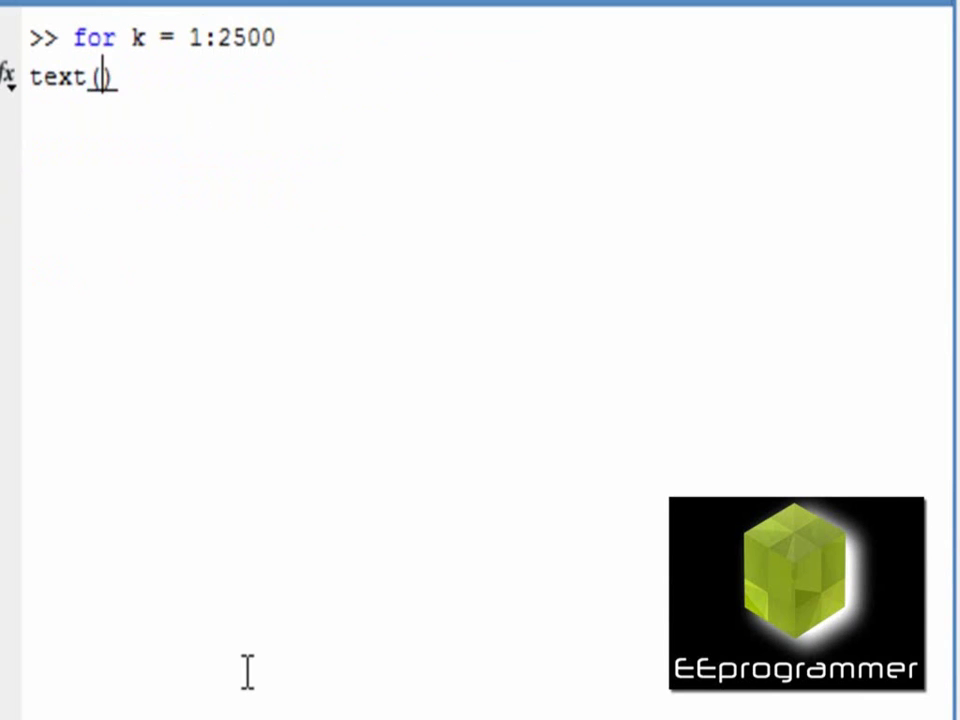
text(all_da)
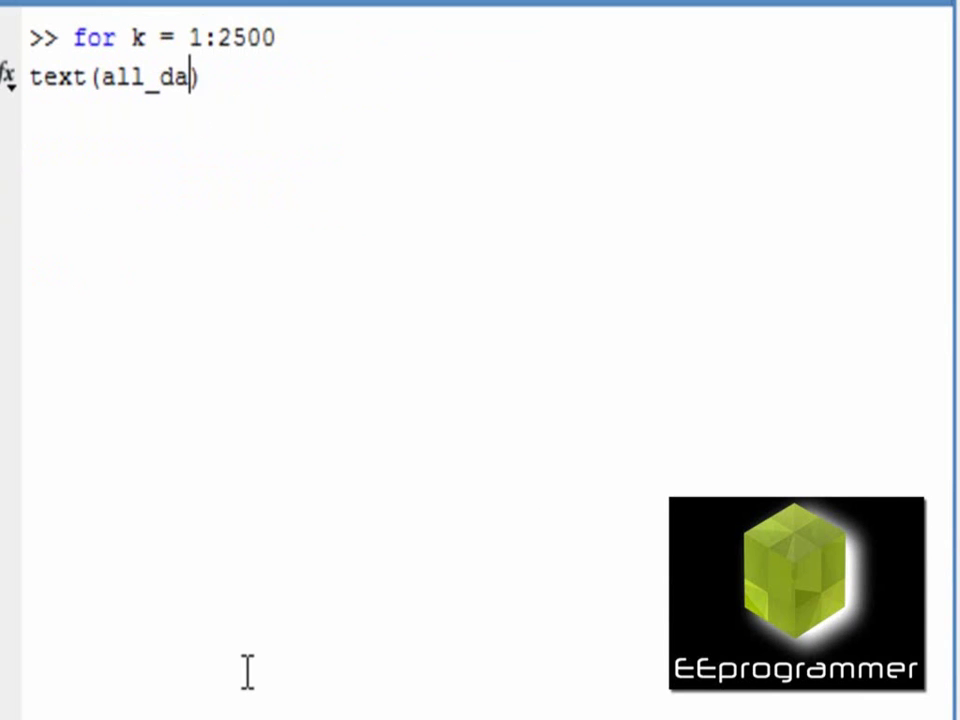
text(ta()
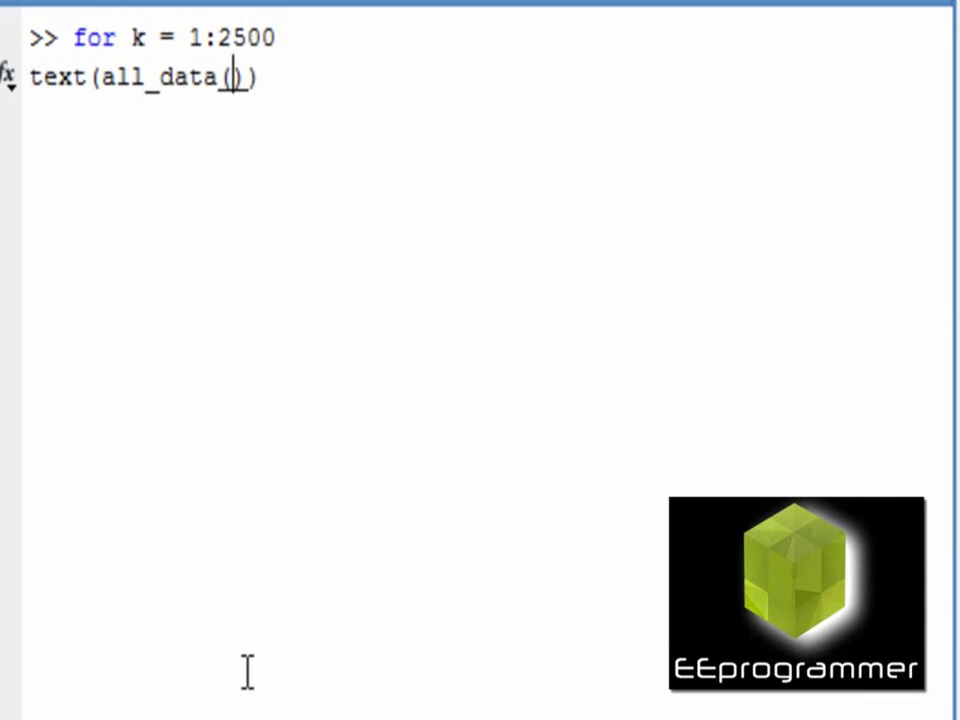
text(k,1))
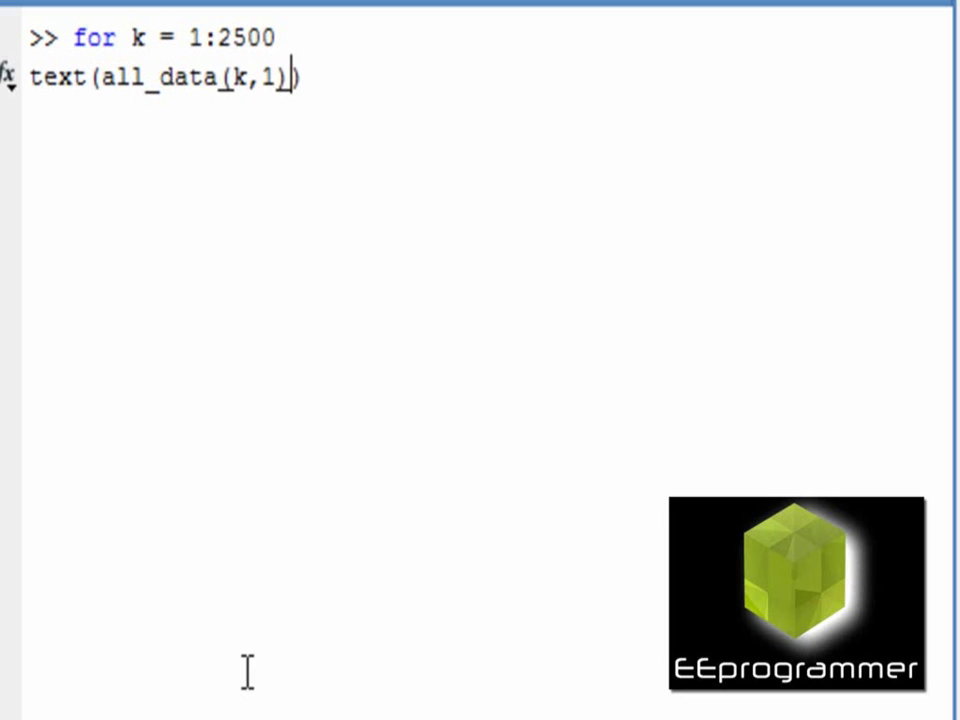
text(,all)
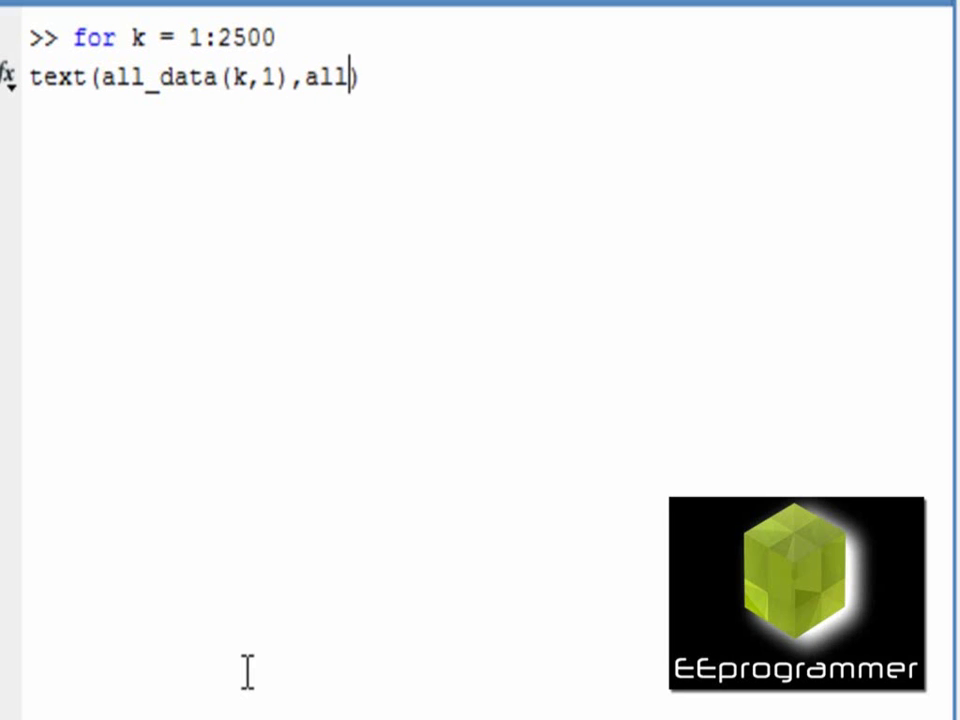
text(_data()
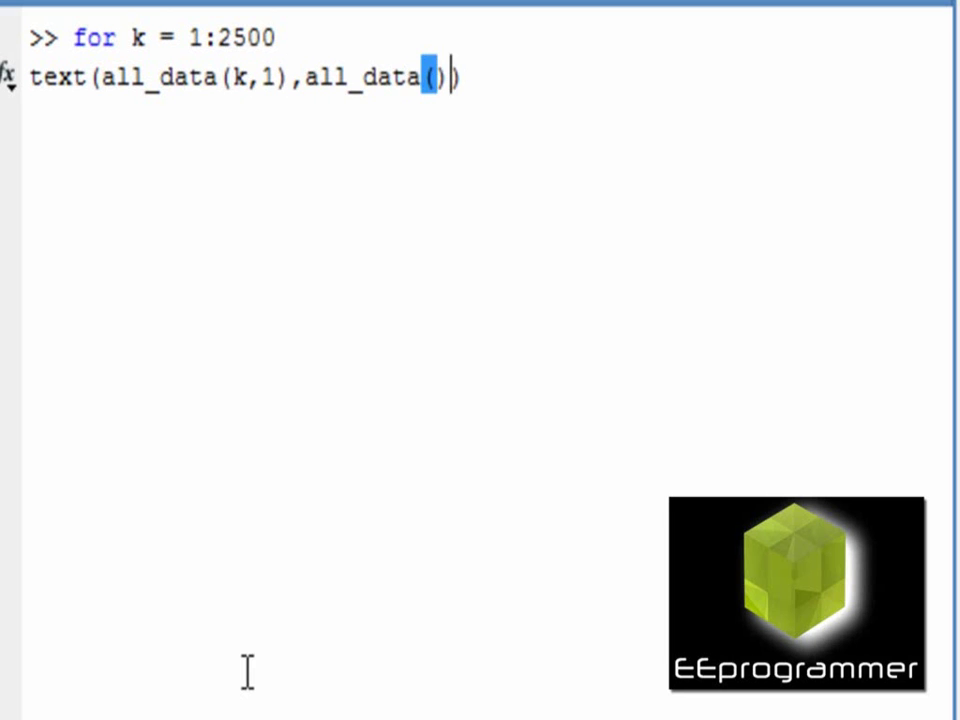
text(k,2)
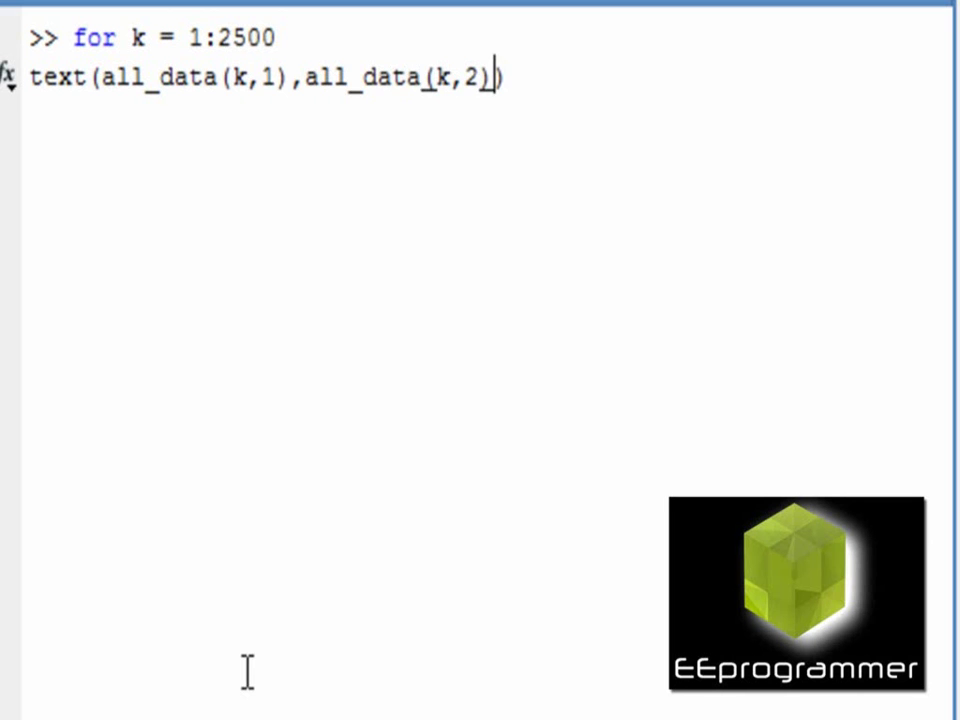
text(),)
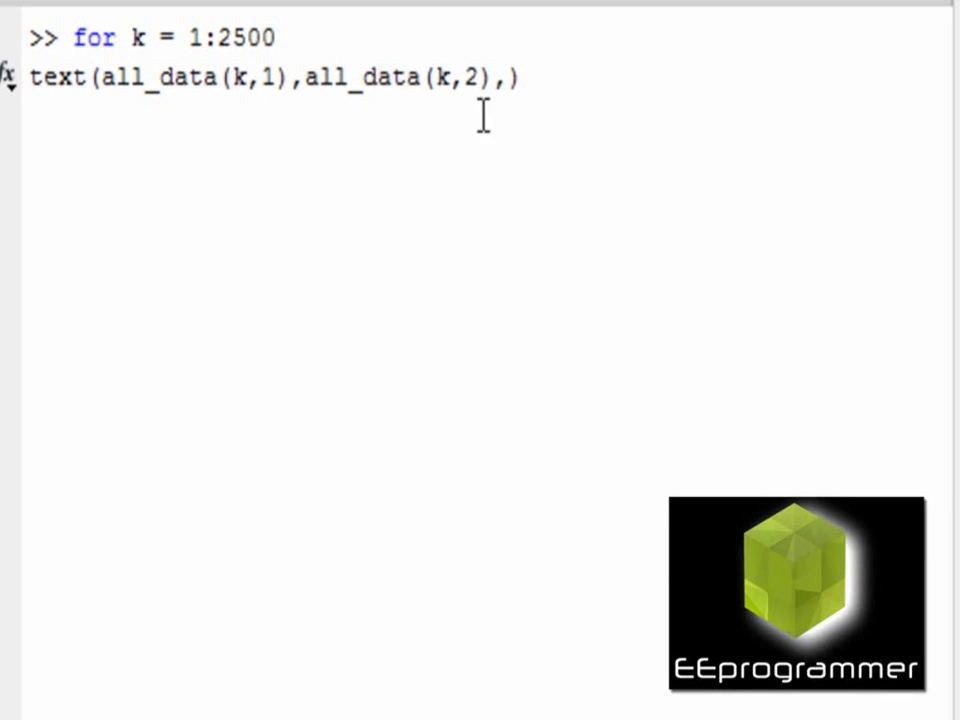
click(510, 75)
text(n)
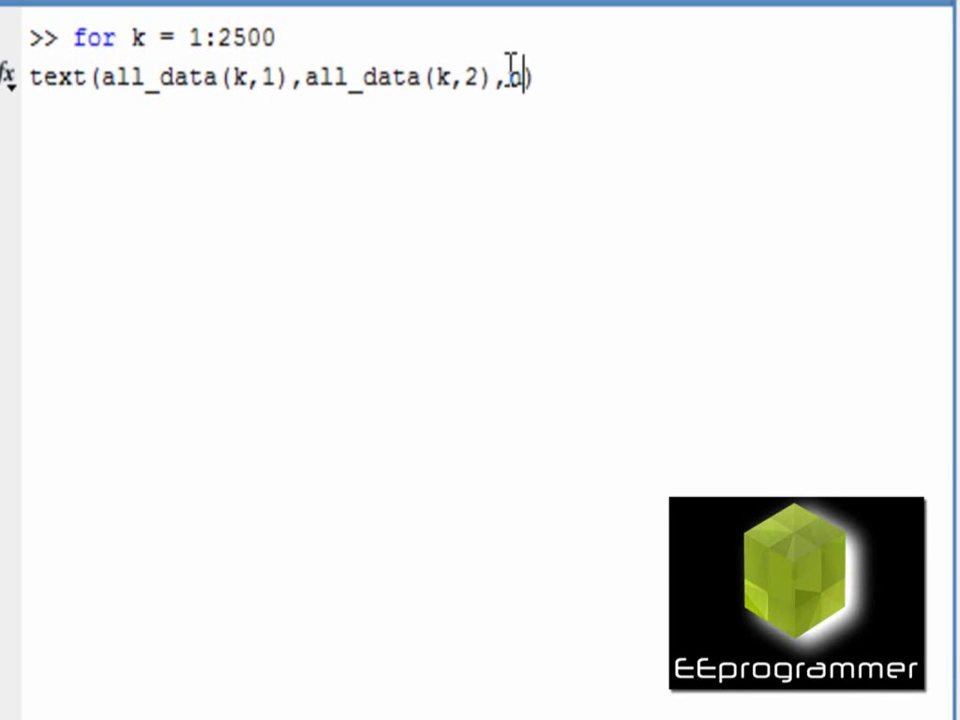
text(um2s)
text(tr())
key(Left)
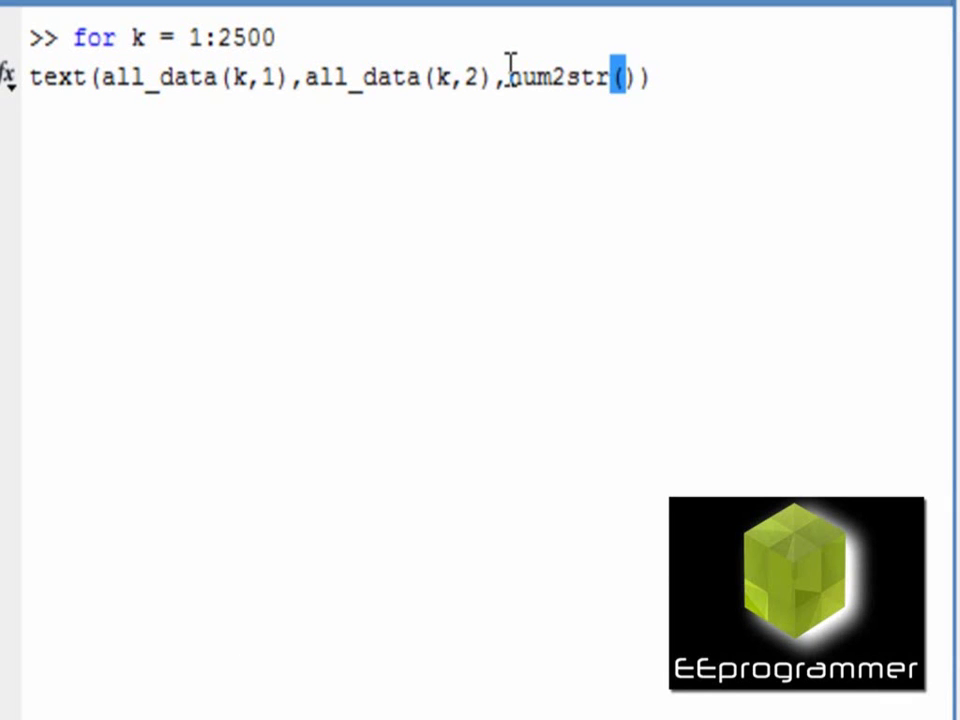
text(IDX)
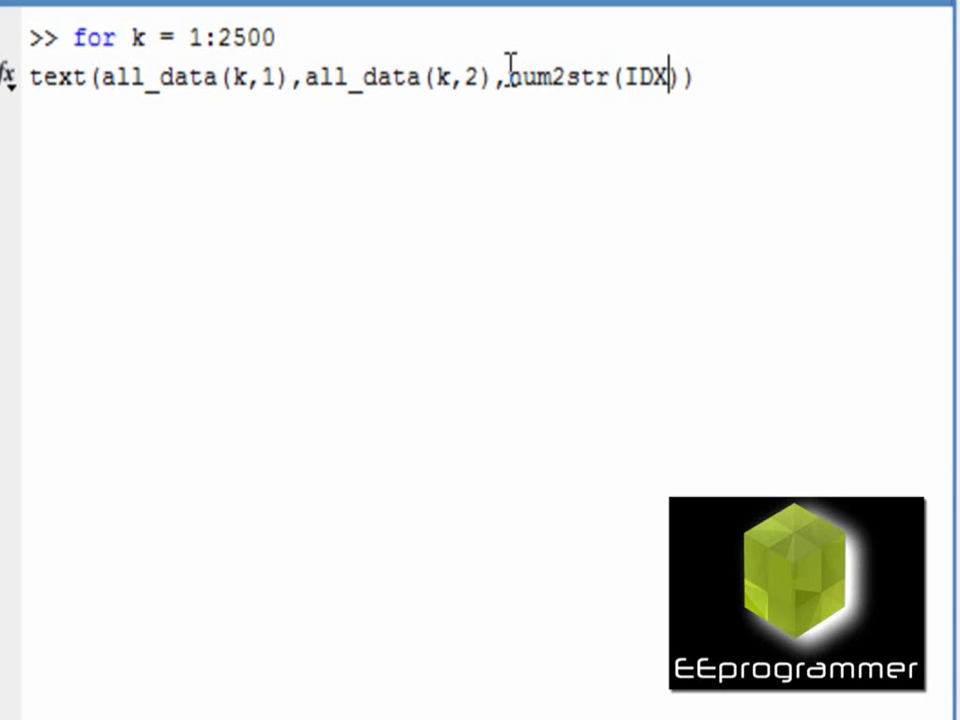
text(())
key(Left)
text(k)
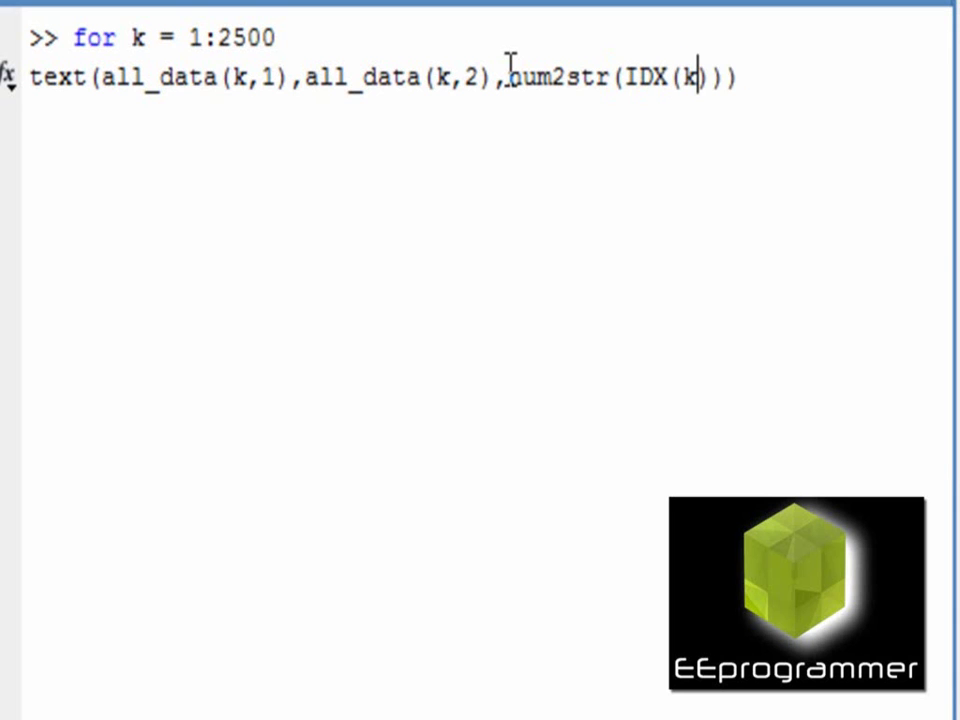
key(Right)
key(Right)
key(Right)
text(; hold )
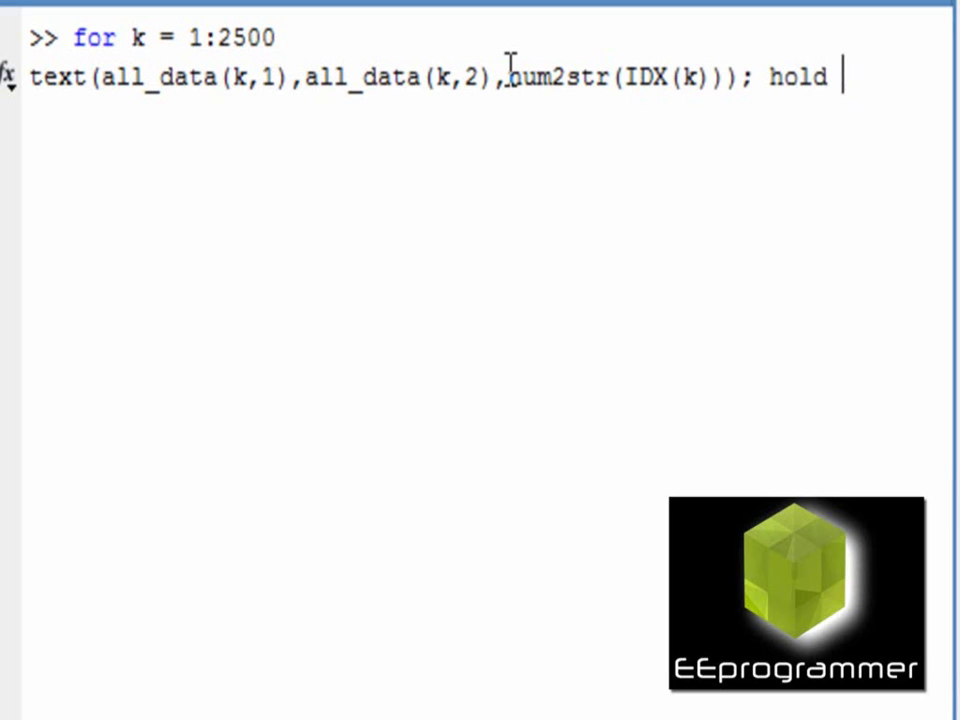
text(on;)
key(Return)
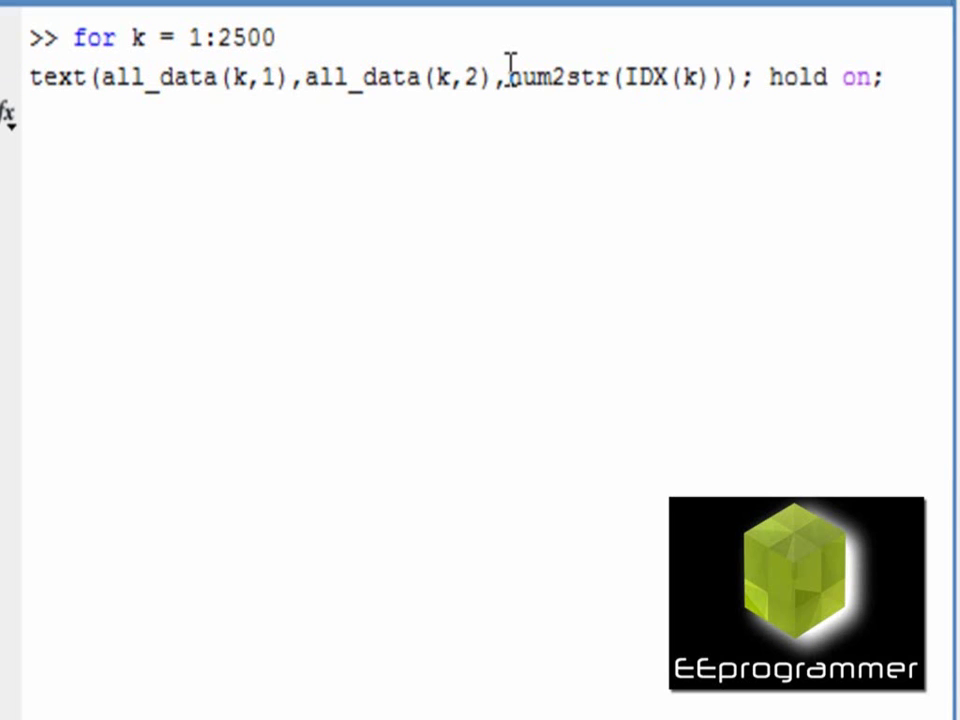
text(end)
key(Return)
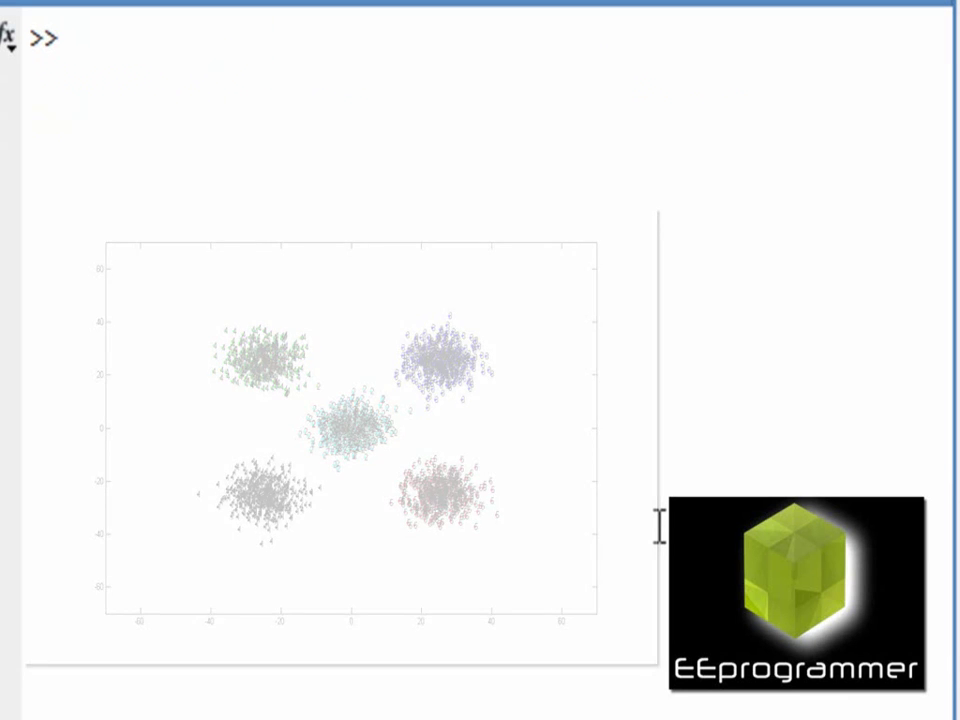
Compute pairwise distances Y = pdist(all_data) and the tree Z = linkage(Y)
text(Y = pdist)
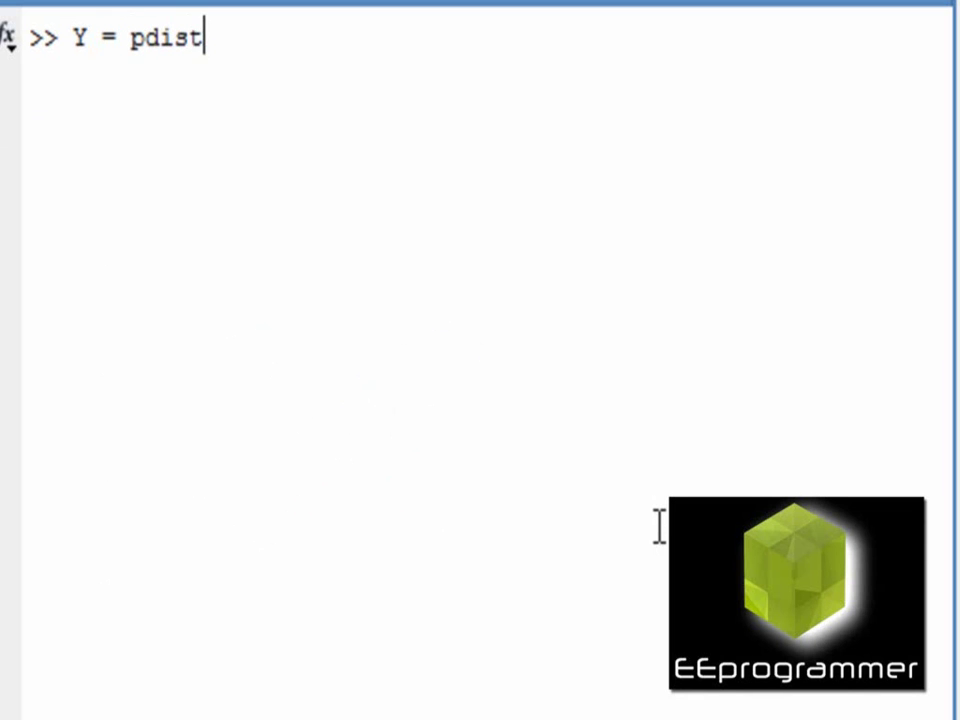
text((all_))
key(Left)
text(all)
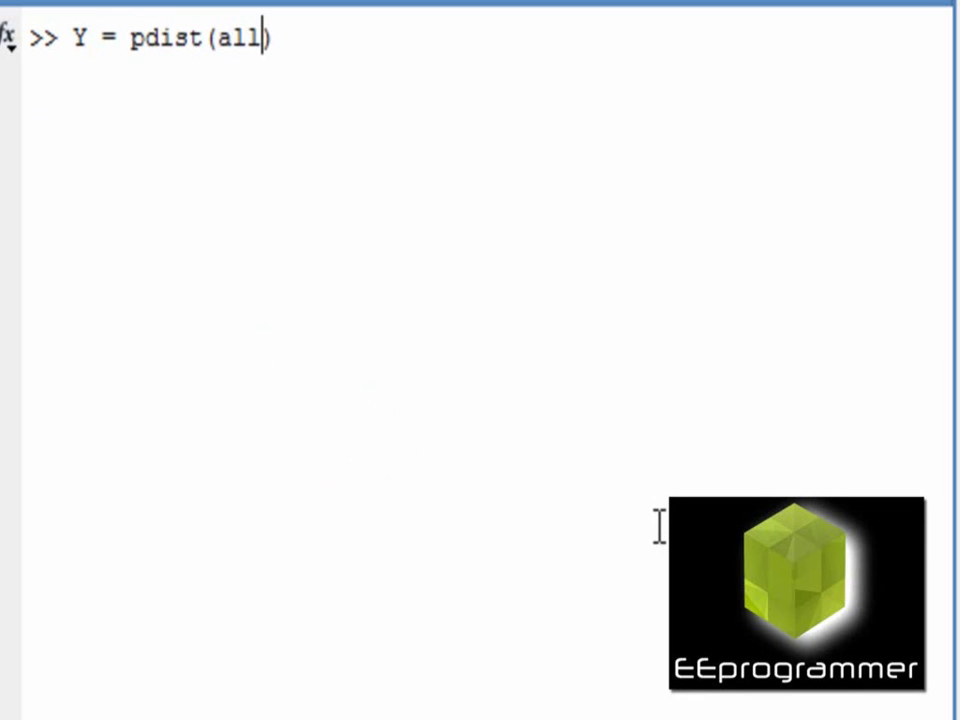
text(_data)
key(Right)
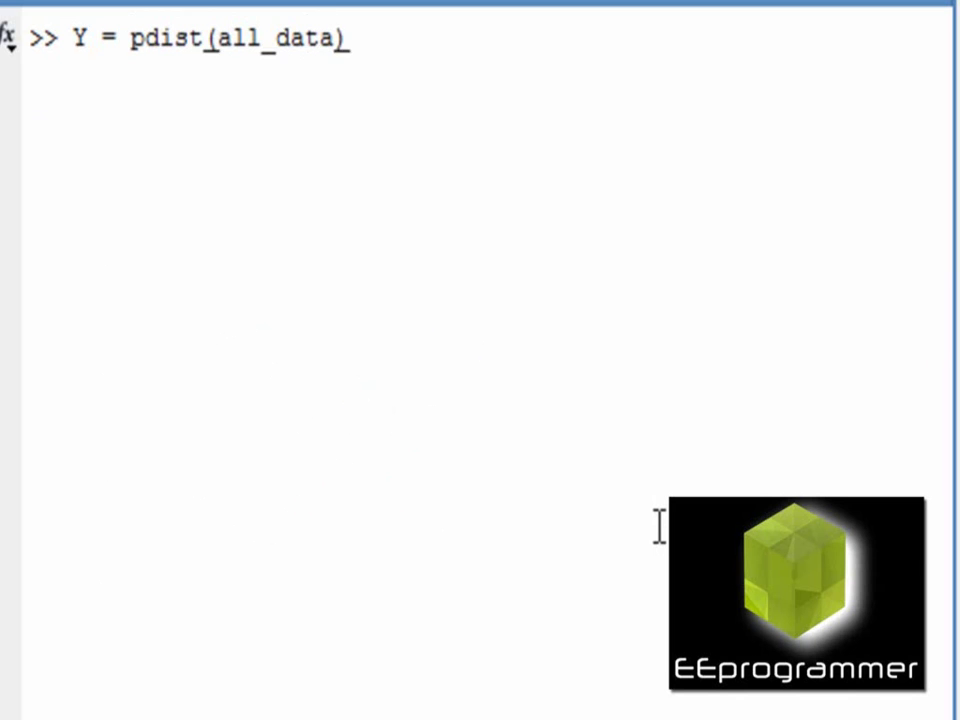
text(;)
key(Return)
text(Z)
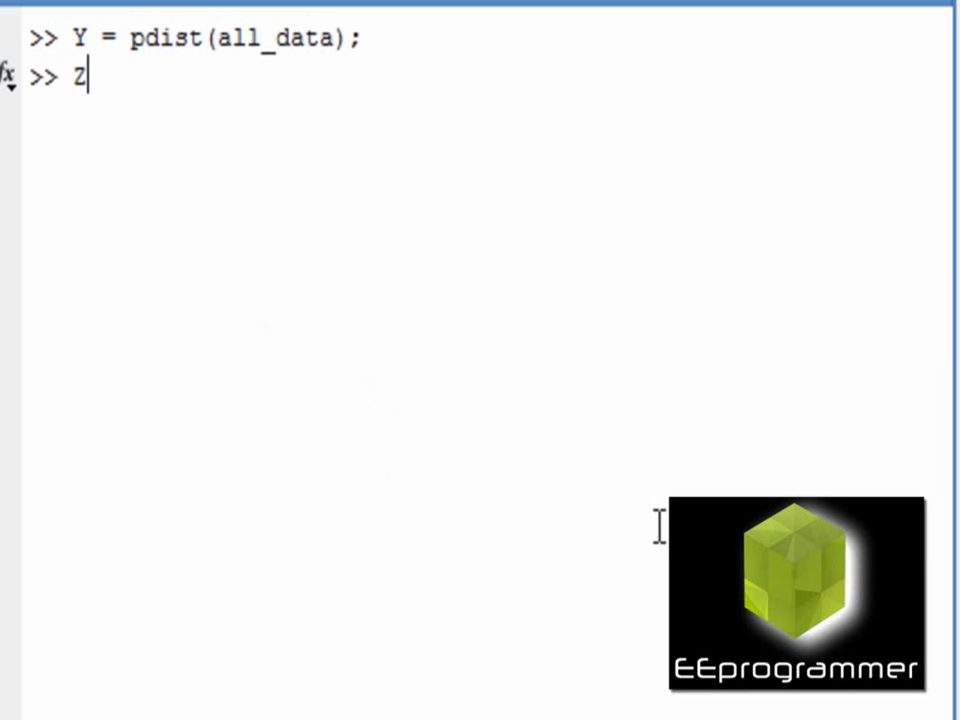
text( = linka)
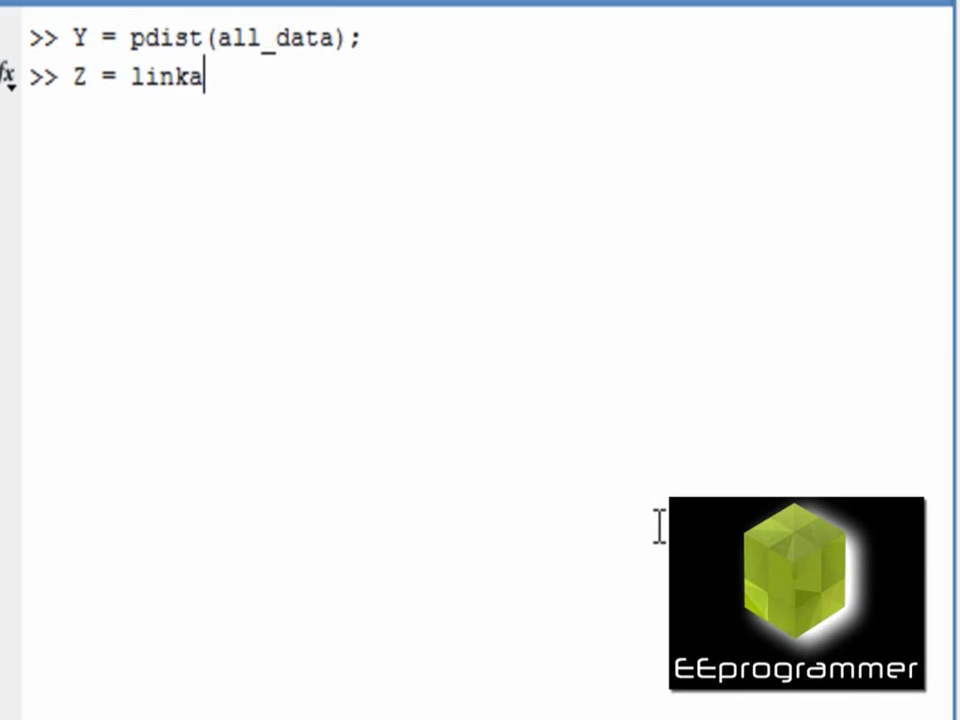
text(ge())
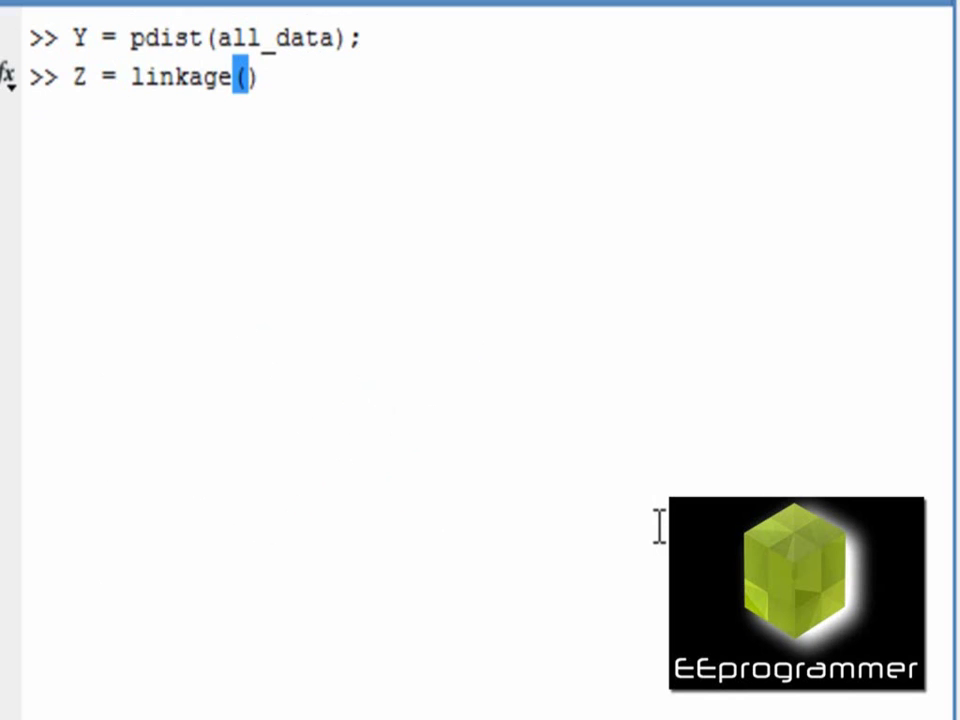
key(Left)
text(Y))
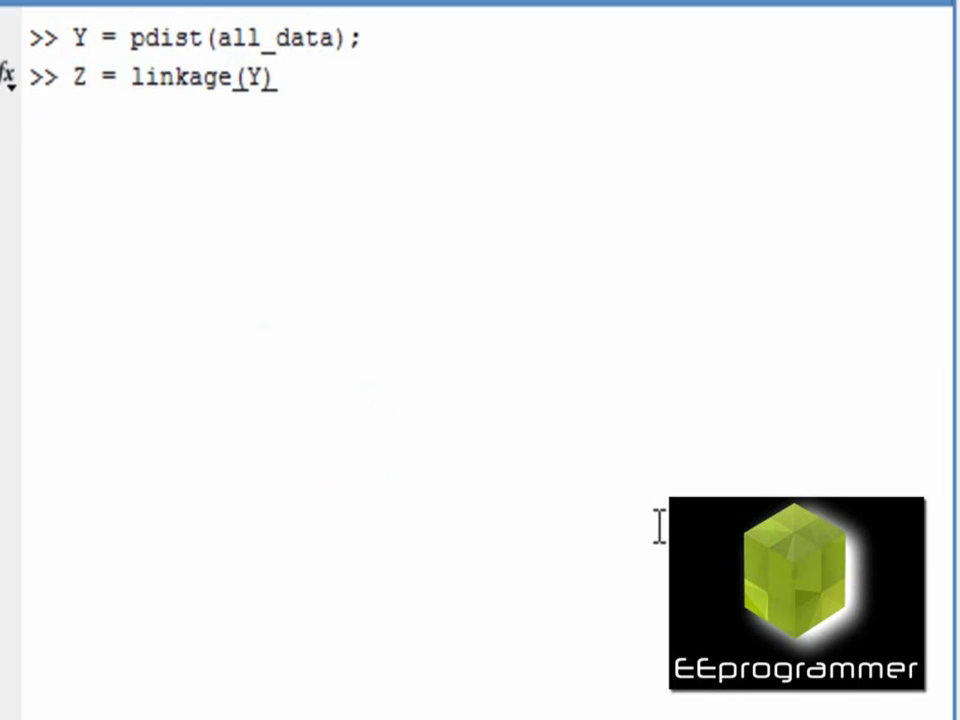
text(;)
key(Return)
Set thershold = 1.2 and compute T = cluster(Z,'cutoff',thershold)
text(ther)
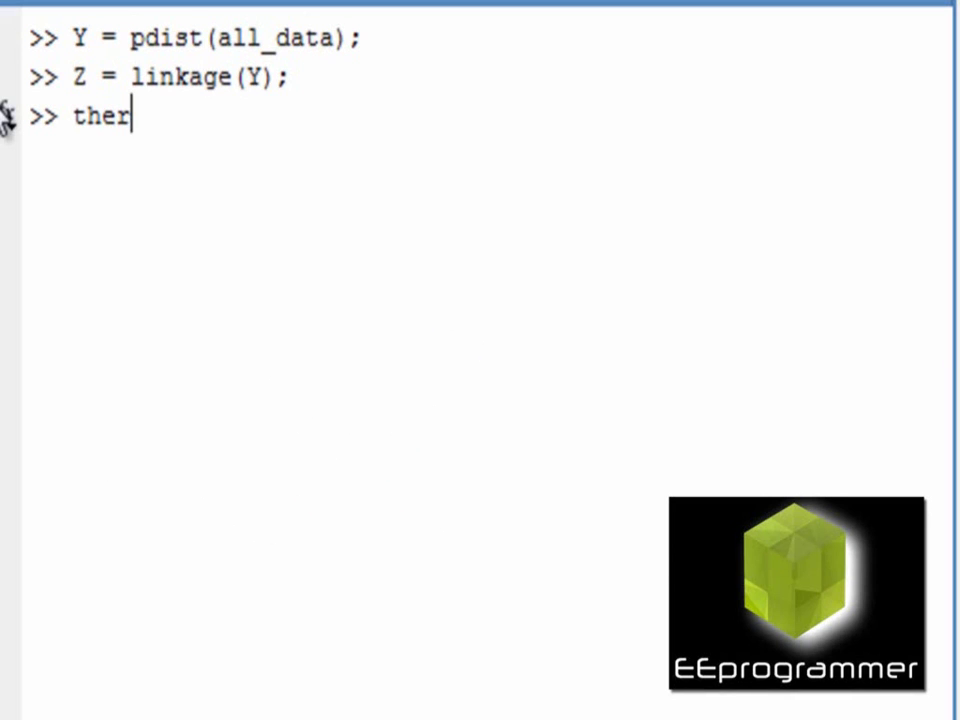
text(shold )
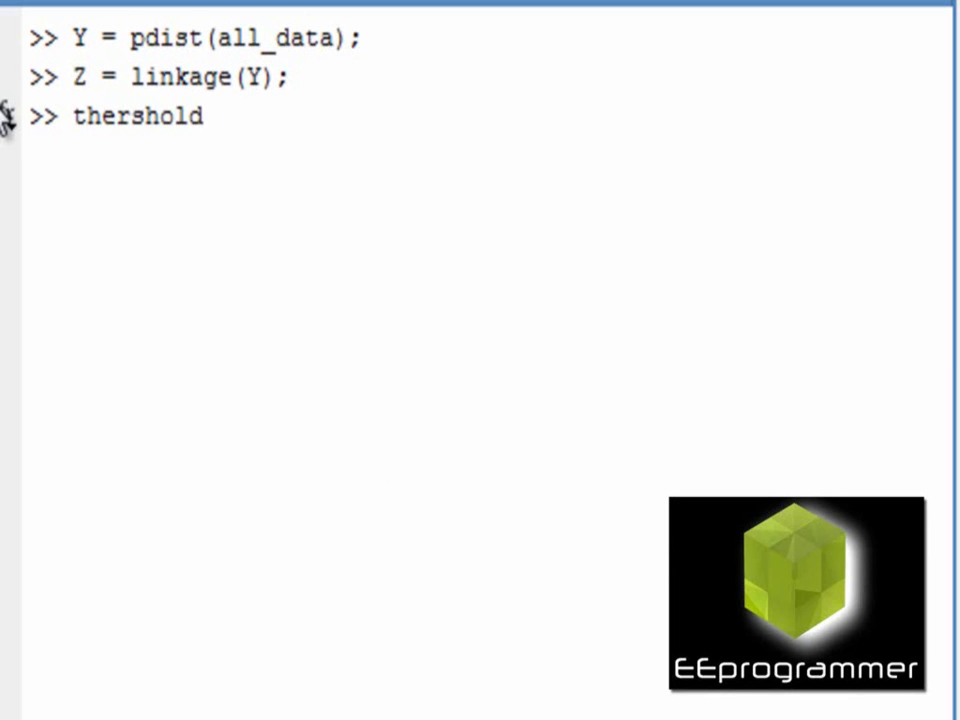
text(= 1.)
text(2;)
key(Return)
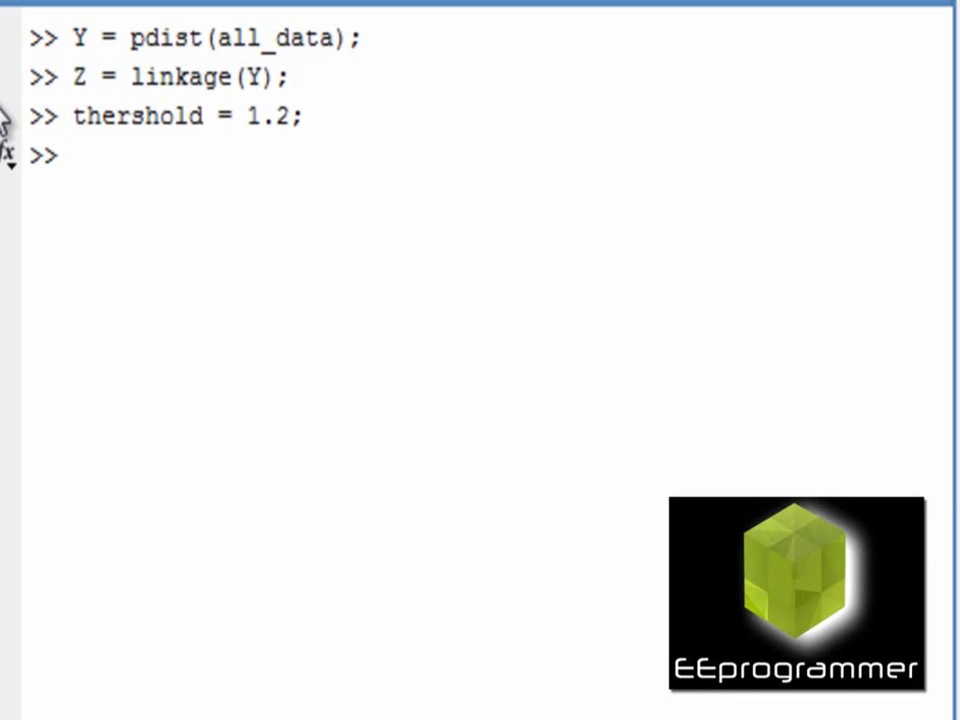
text(T = )
text(cluster()
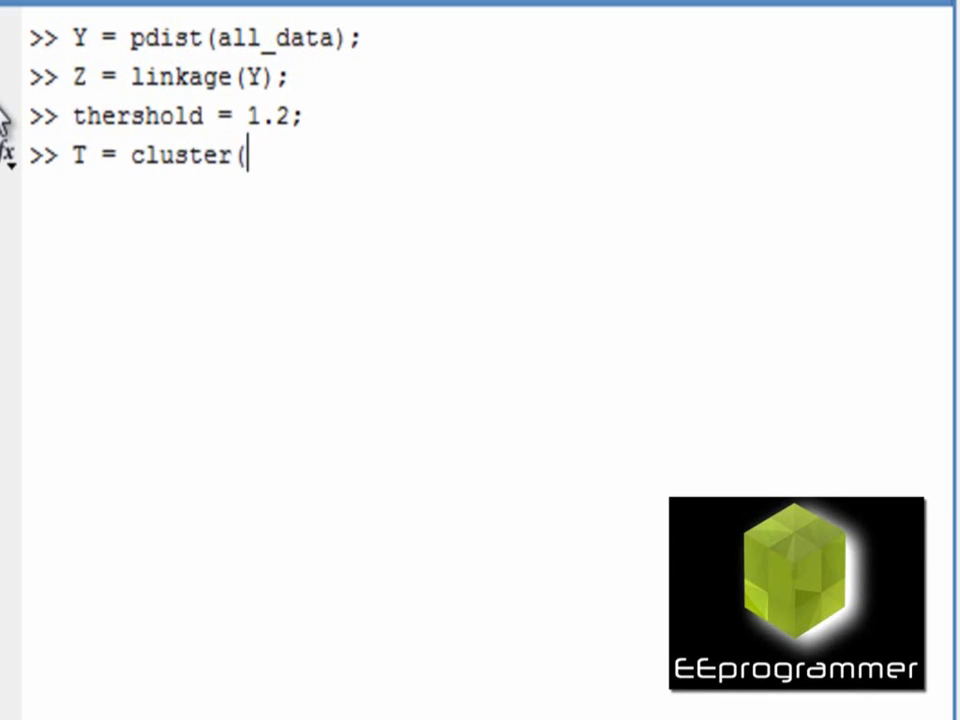
text(Z))
key(Left)
text(Z)
text(,'')
key(Left)
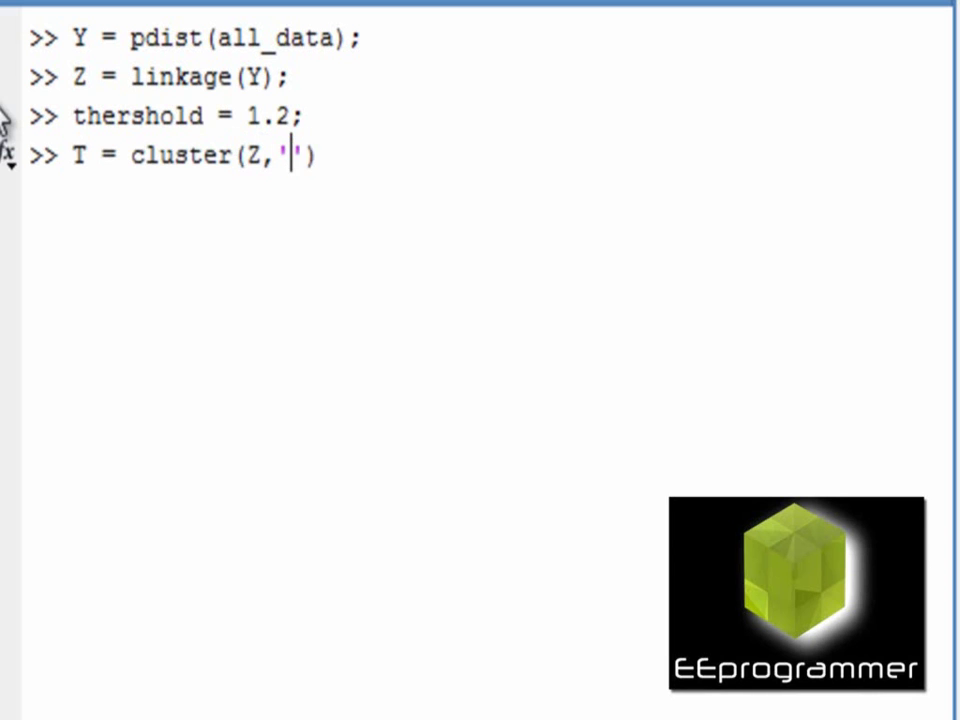
text(cutoff)
key(Right)
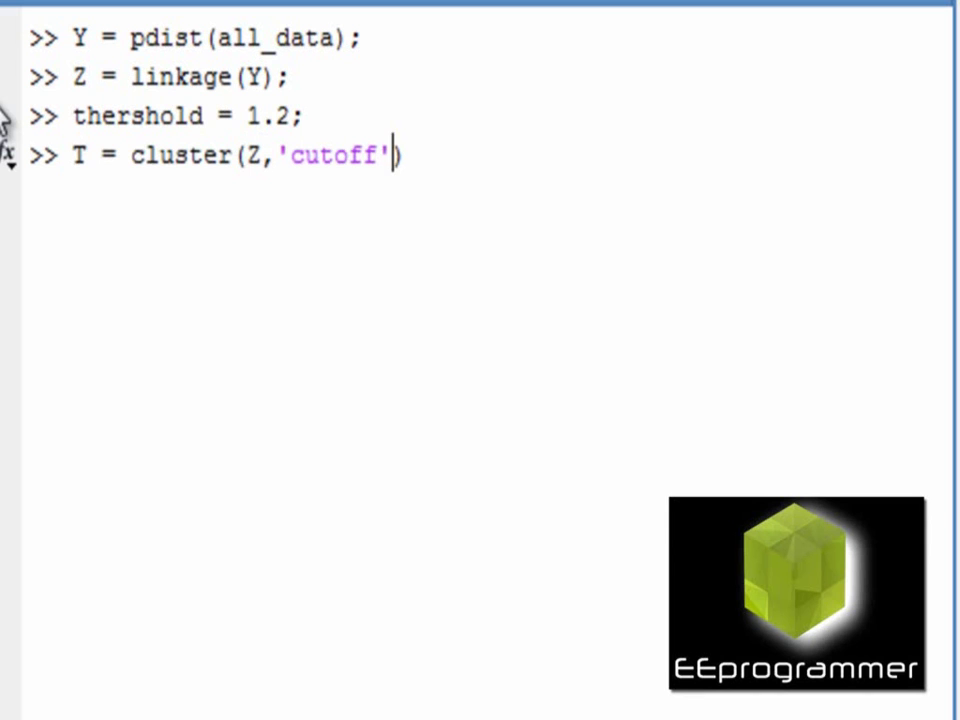
text(,thersh)
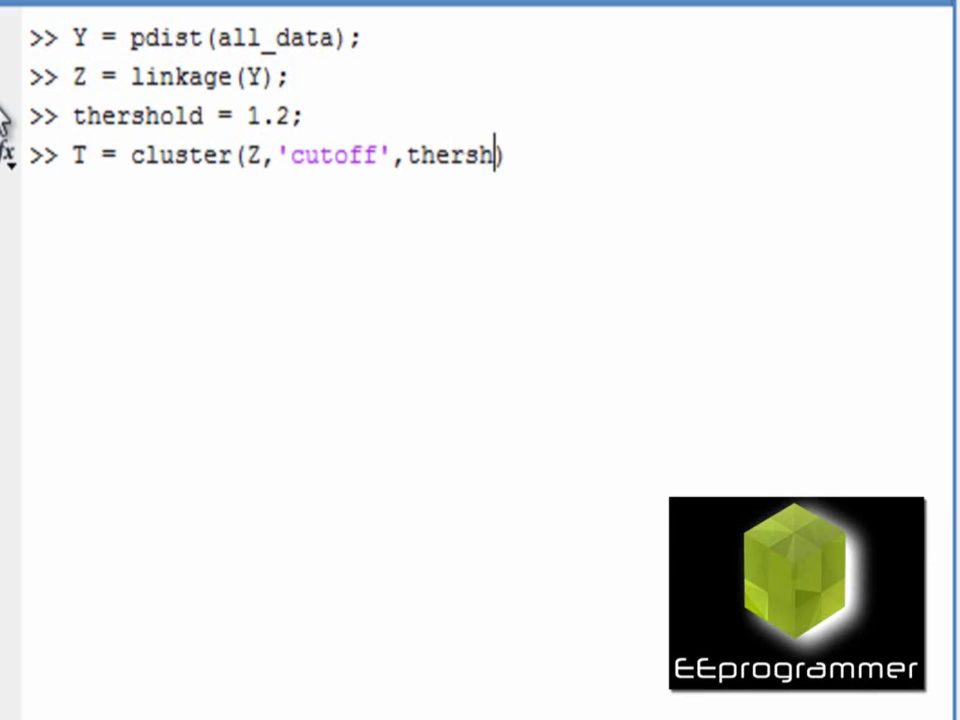
text(old)
key(Right)
text(;)
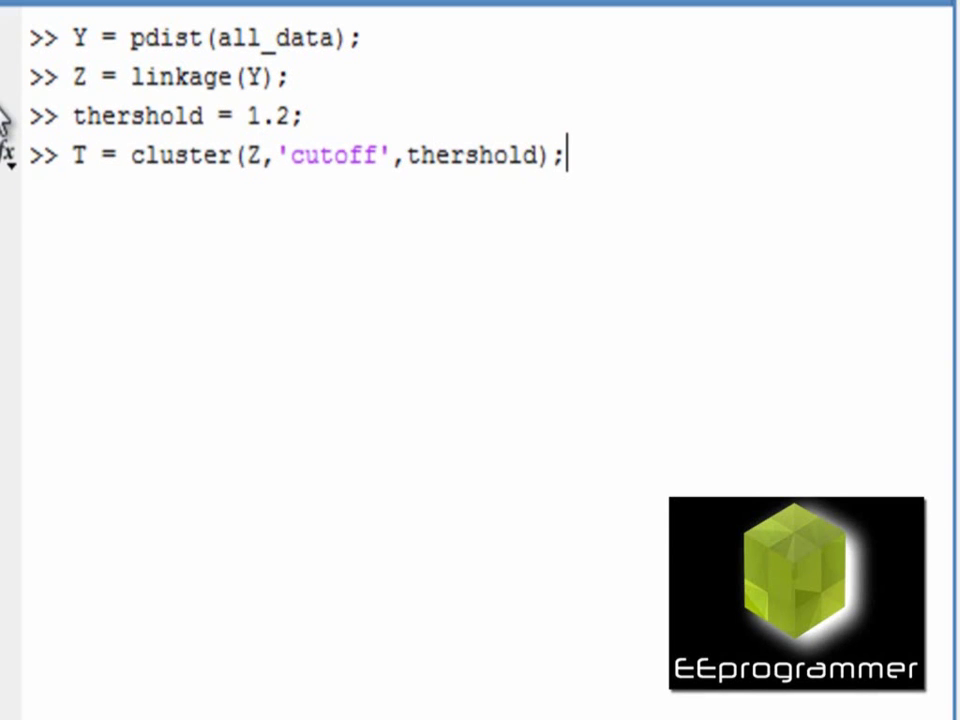
key(Return)
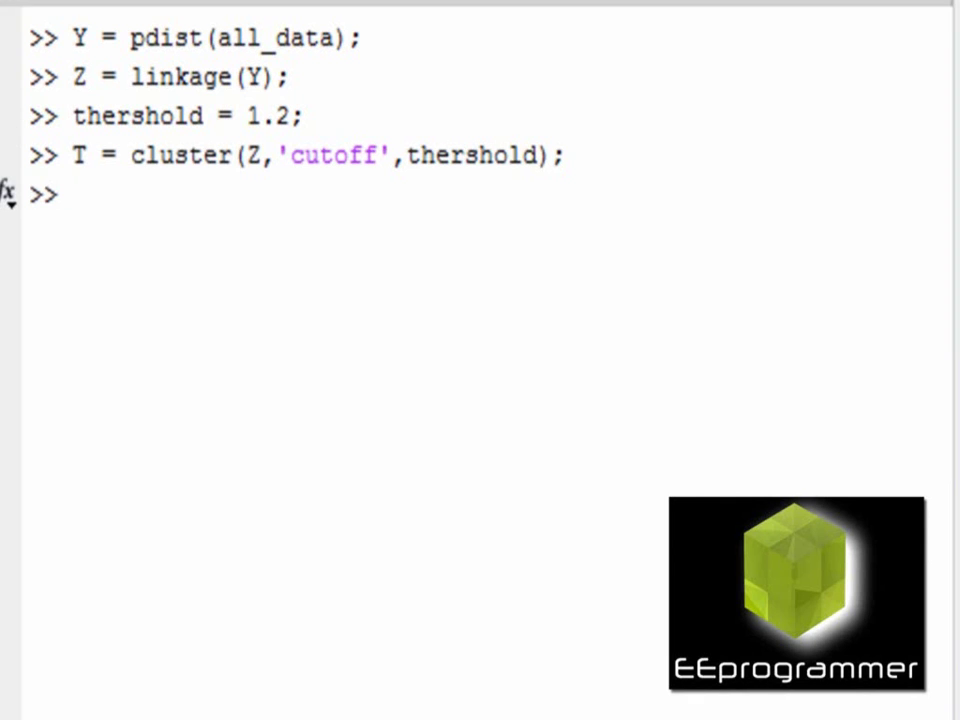
Label all 2500 points with num2str(T(k)) in a loop, then set axis([-70 70 -70 70])
text(for k = 1:2500)
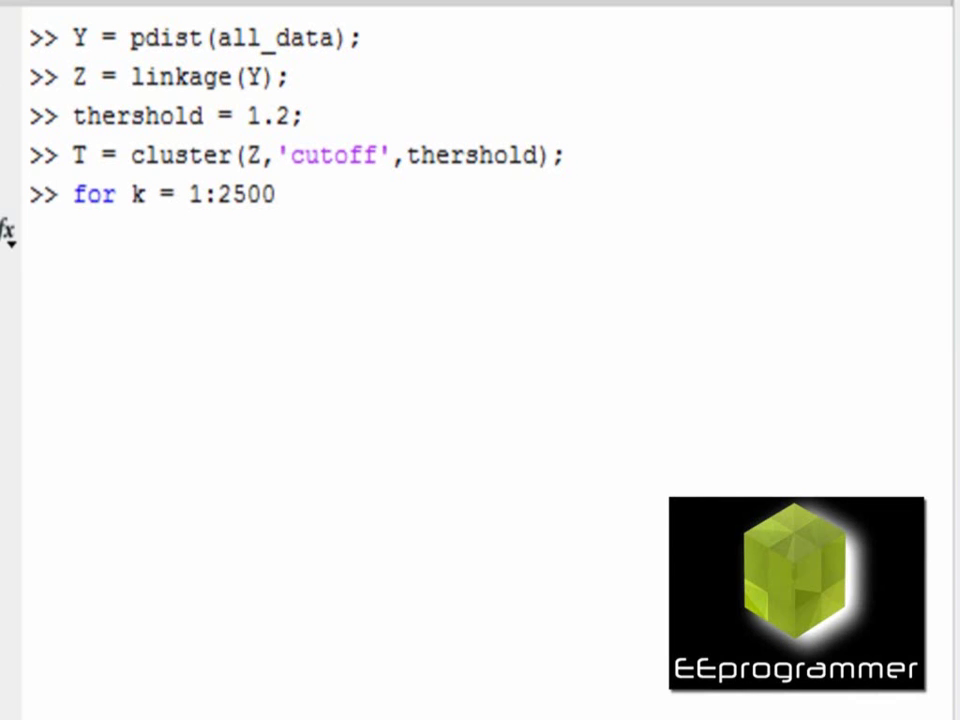
key(Return)
text(text(all_data(k,1),all_data(k,2),num2str(IDX(k))); hold on;)
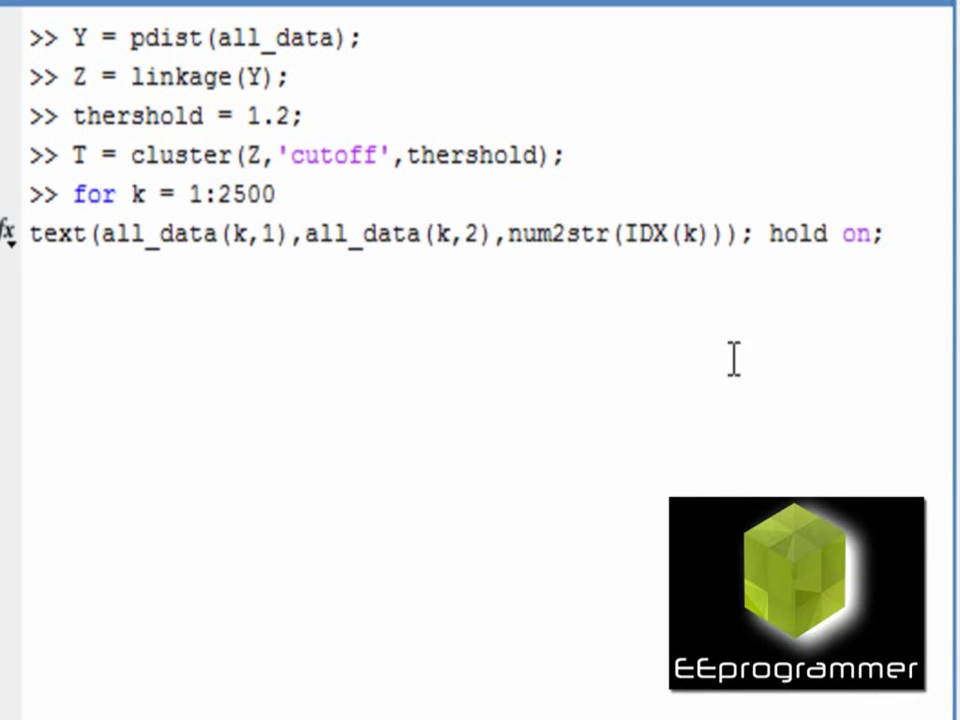
drag(670, 231, 625, 232)
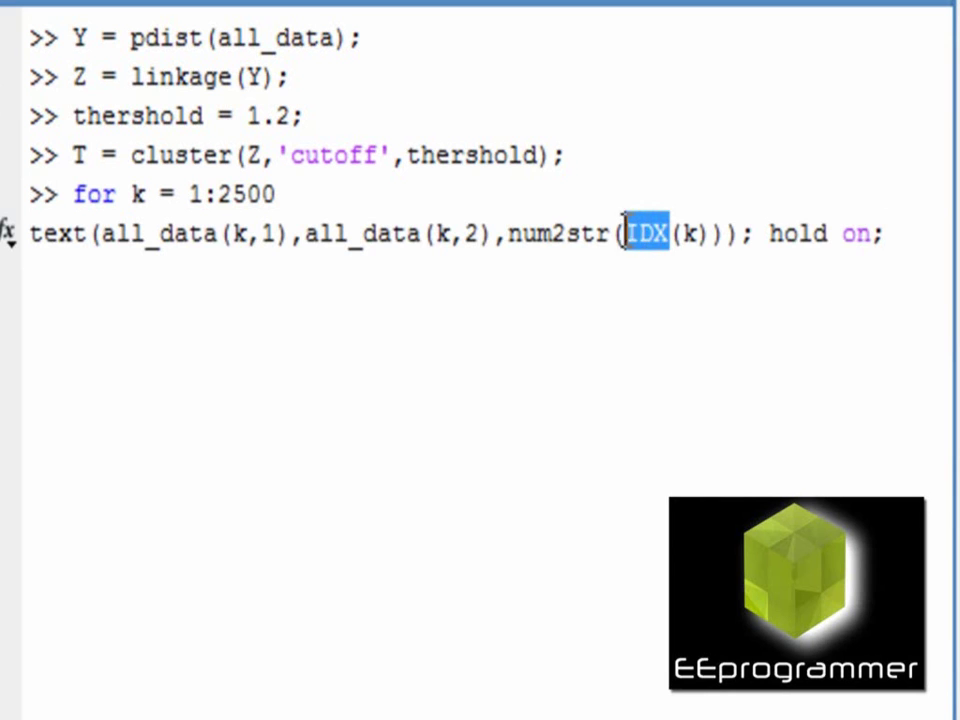
text(T)
click(917, 255)
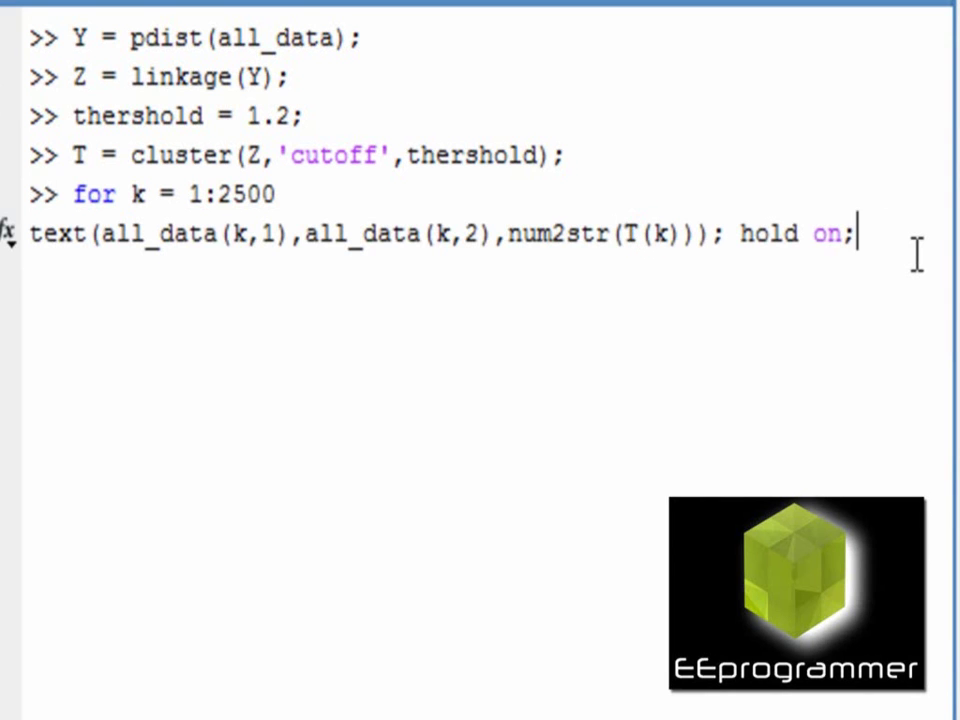
key(Return)
text(end)
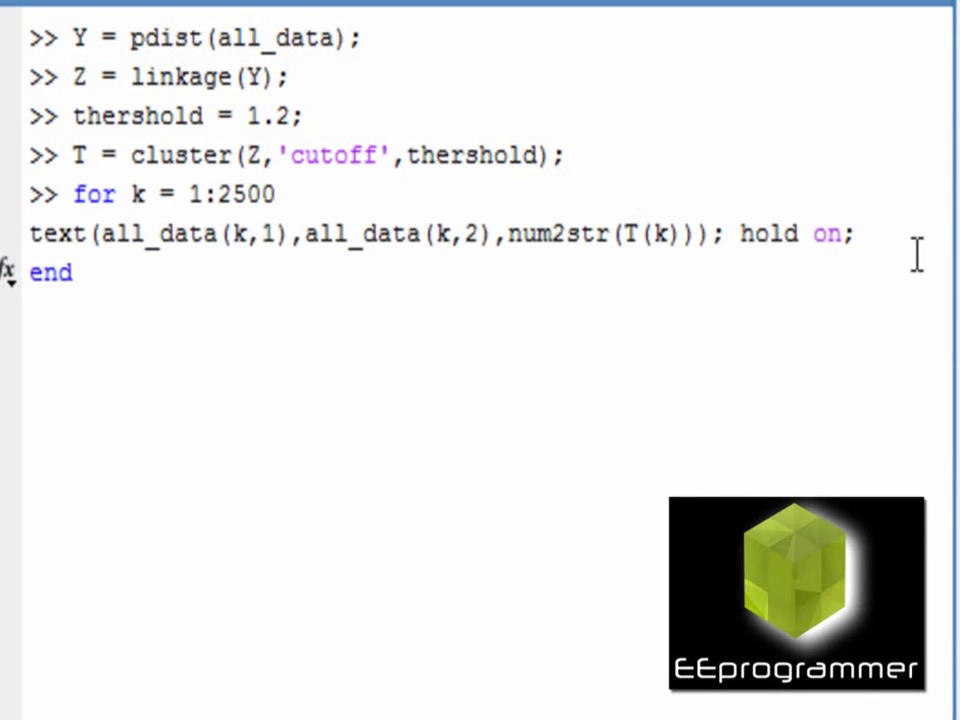
key(Return)
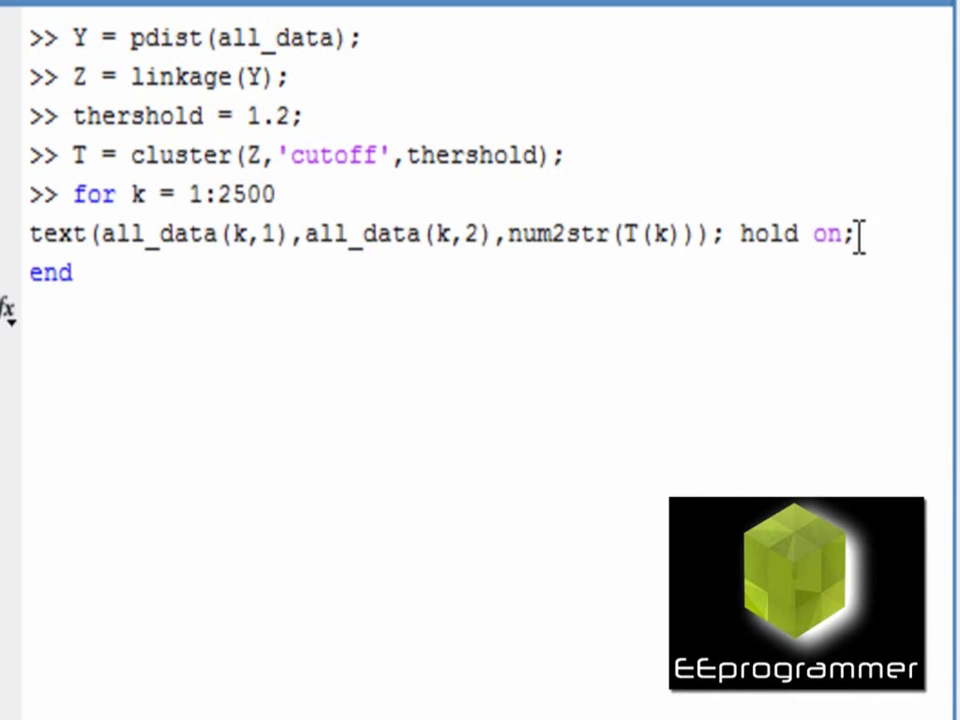
text(axis([-70 70 -70 70]))
key(Return)
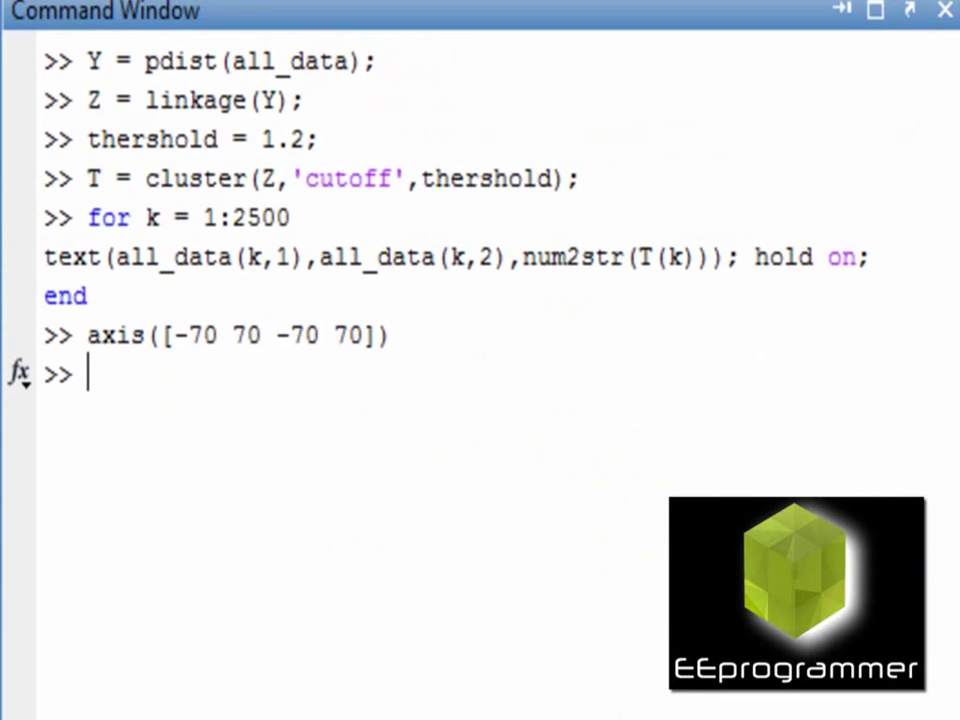
Display the current thershold, reset it to thershold = 1, and clear the console
text(clc)
key(Return)
text(thers)
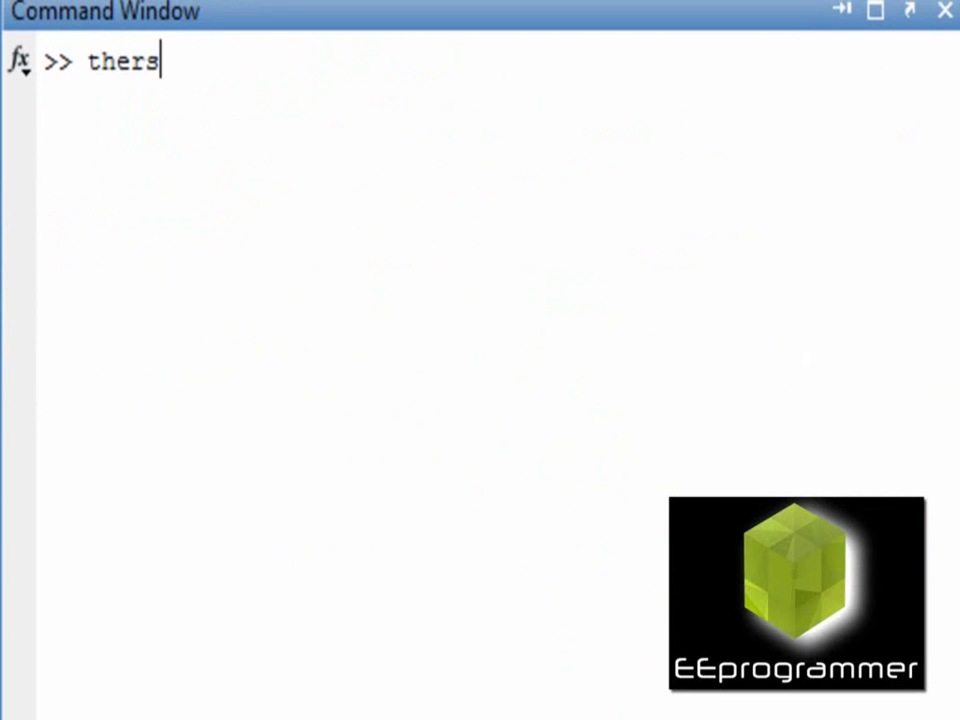
text(hold)
key(Return)
key(Up)
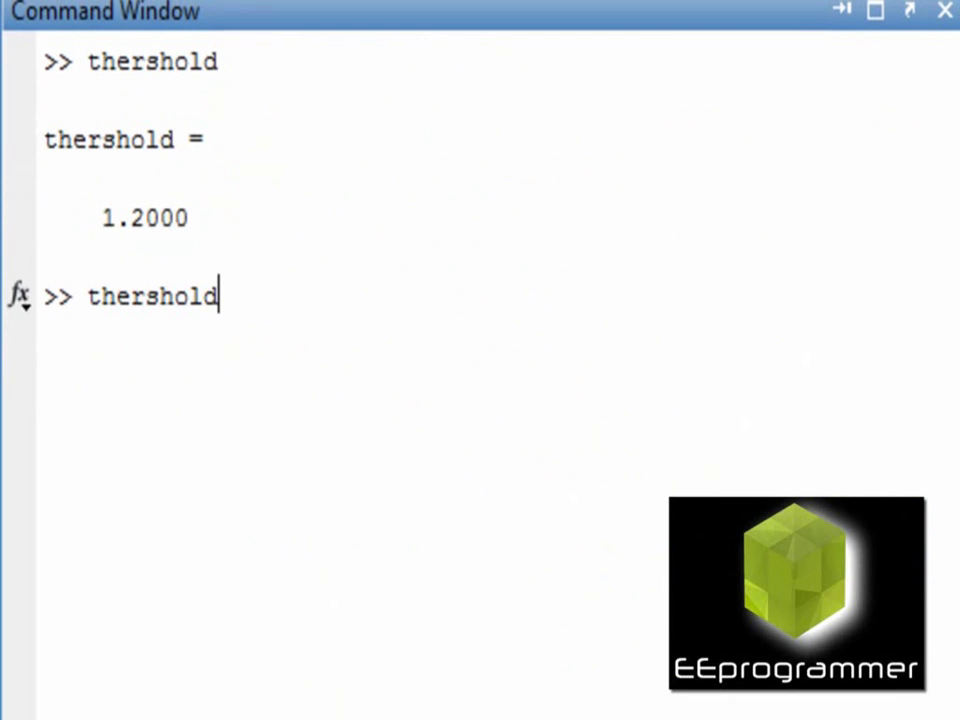
text( = )
text(1)
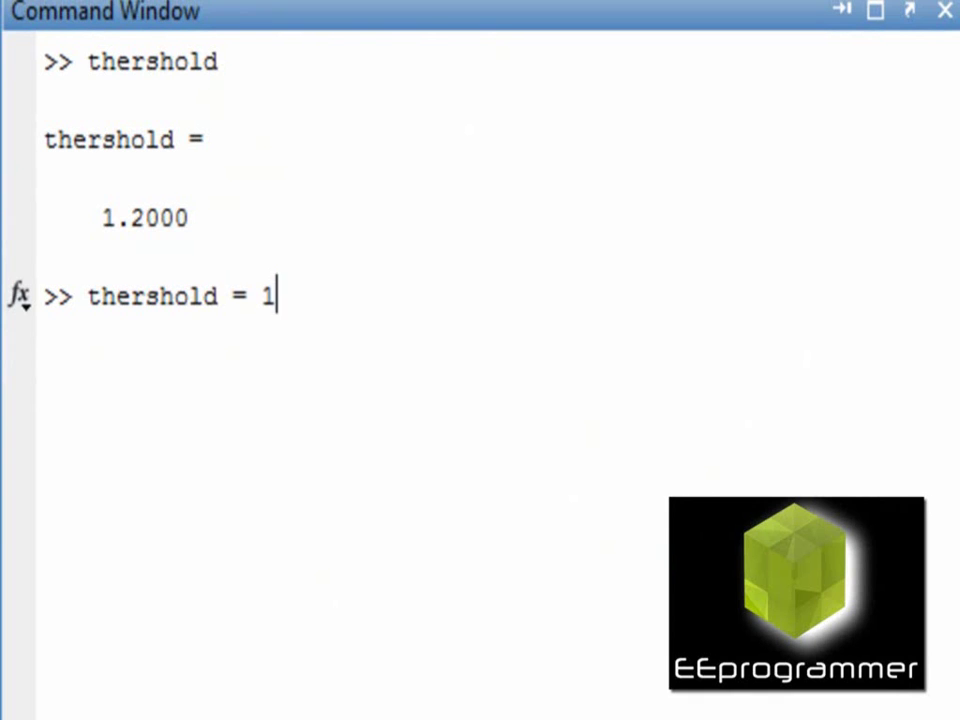
key(Return)
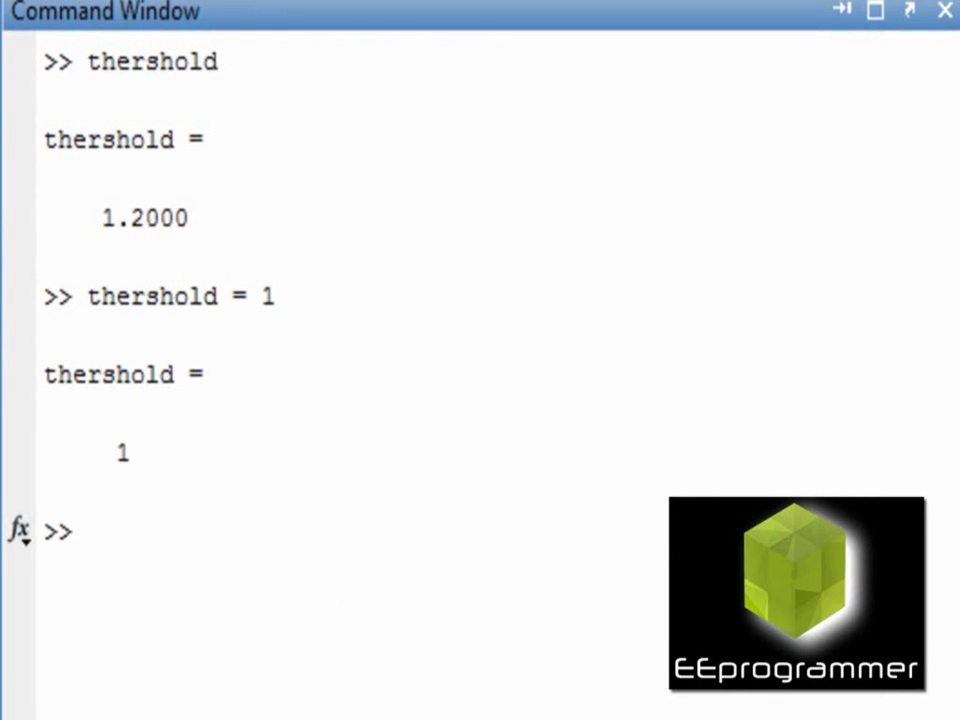
text(clc)
key(Return)
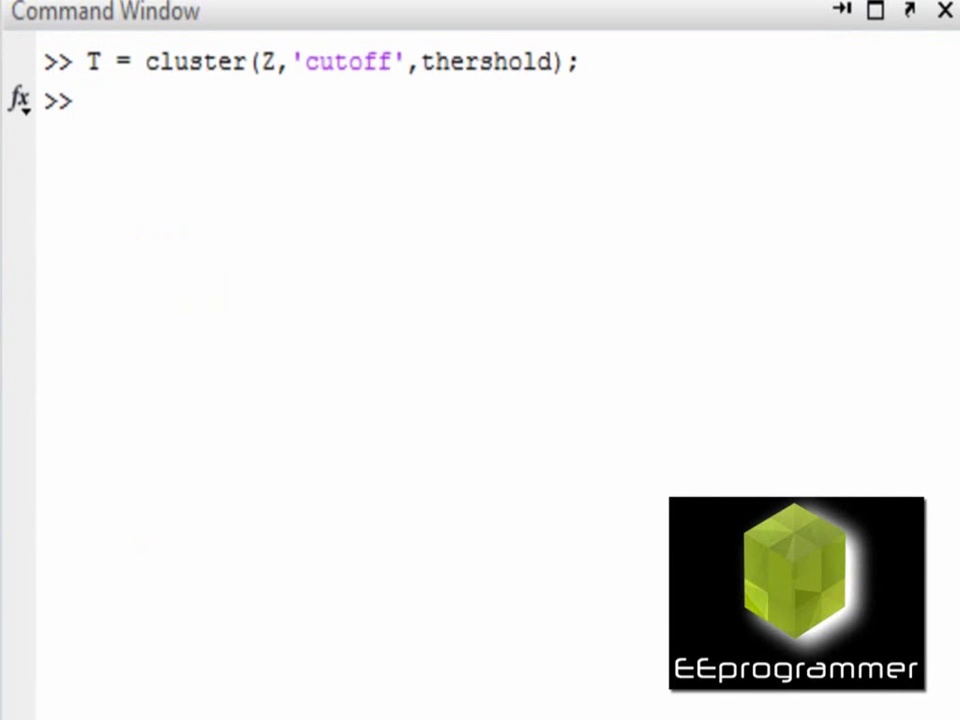
Close all figures and paste back the T-labelling loop with axis([-70 70 -70 70])
text(close all)
key(Return)
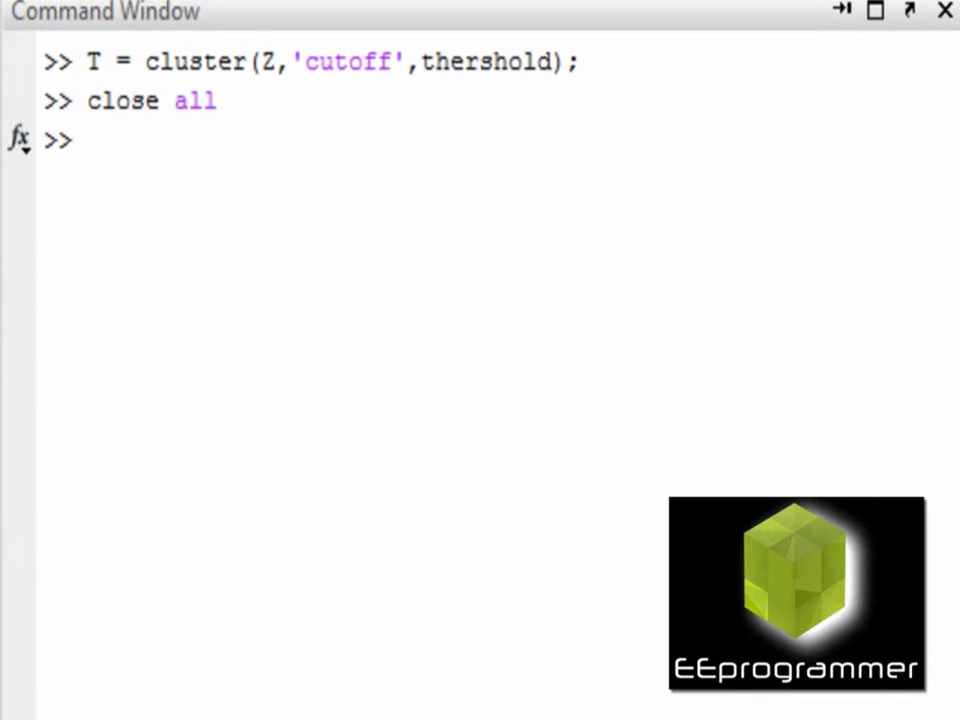
text(for k = 1:2500 text(all_data(k,1),all_data(k,2),num2str(T(k))); hold on; end axis([-70 70 -70 70]))
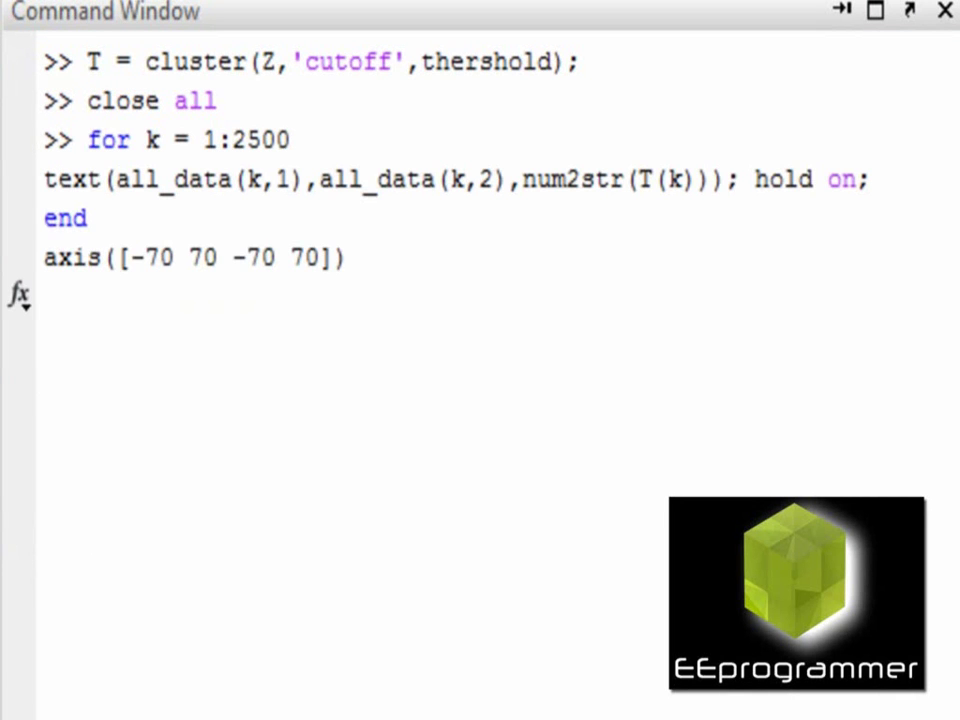